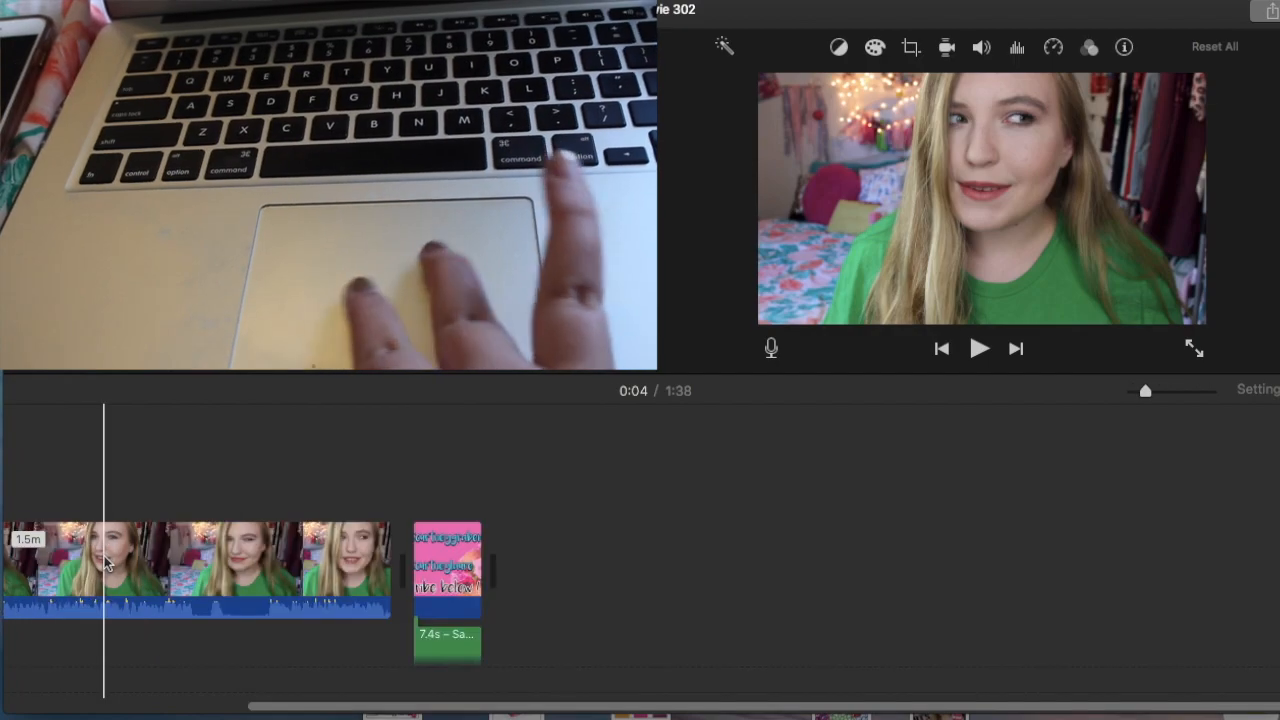
# Step: Split the talking clip in its opening seconds and remove the unwanted footage there
pyautogui.scroll(5, 106, 565)
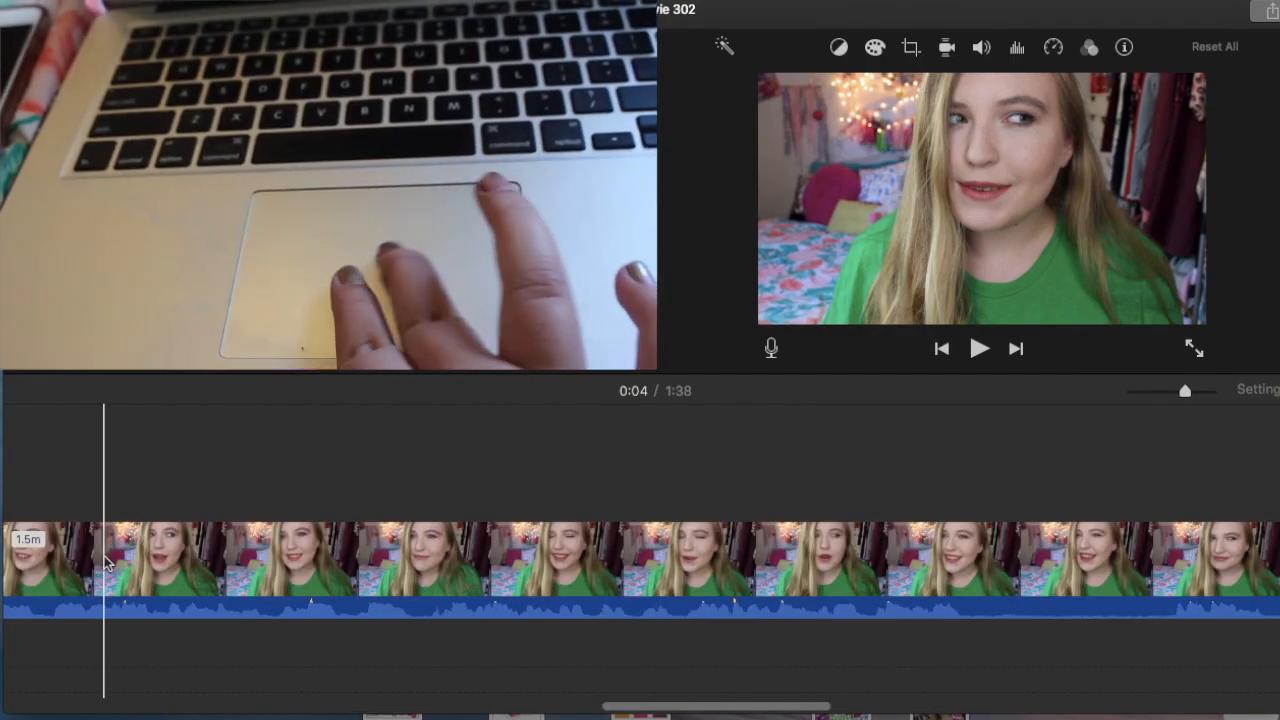
pyautogui.scroll(3, 106, 565)
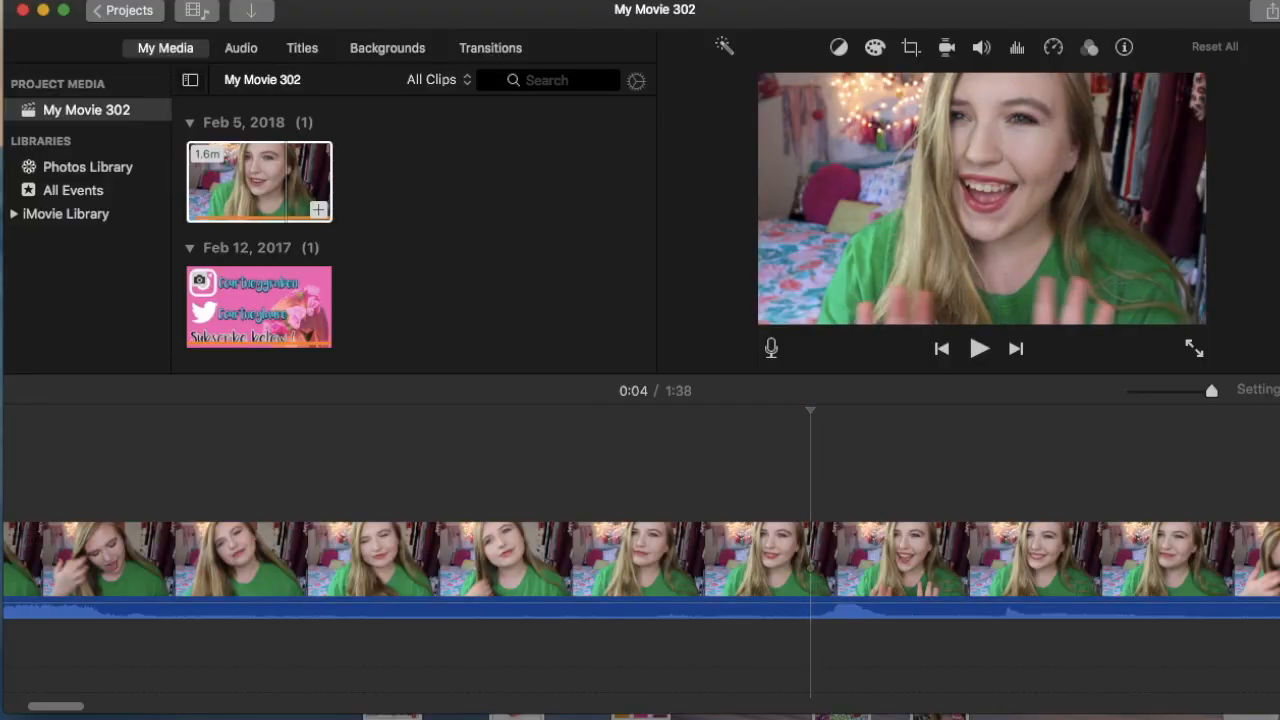
pyautogui.click(160, 109)
pyautogui.moveTo(808, 560); pyautogui.dragTo(115, 489)
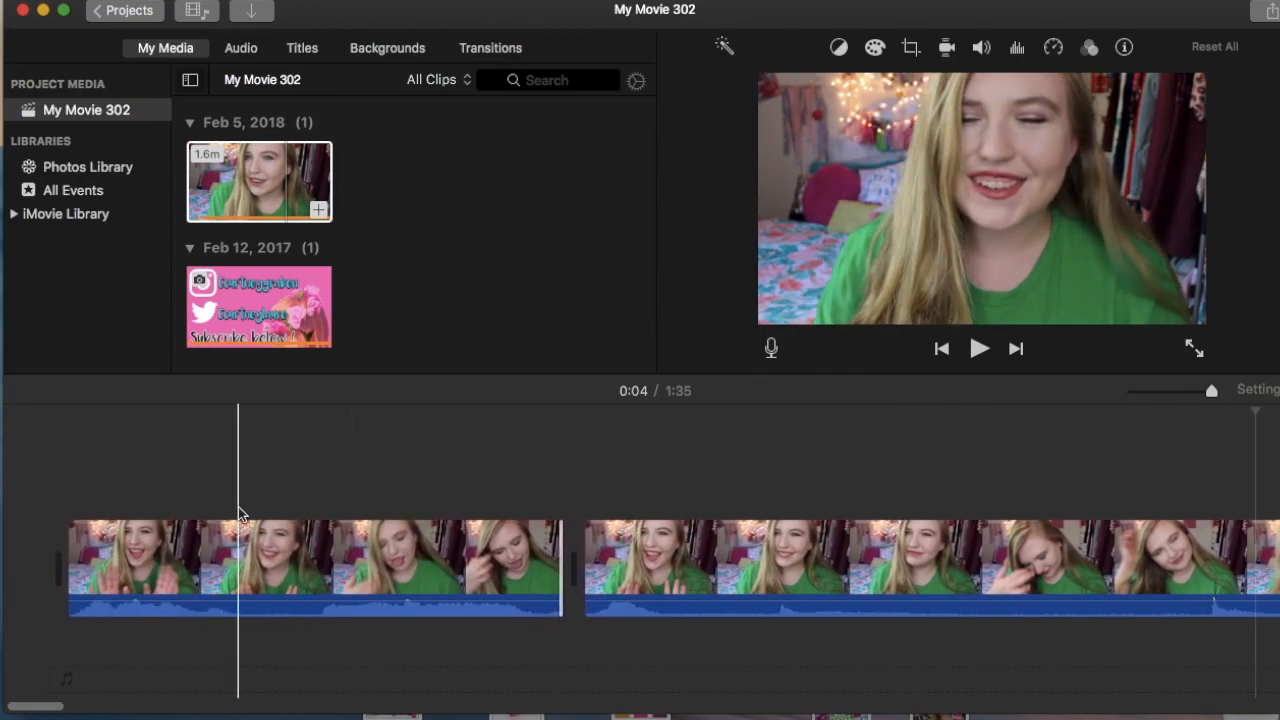
pyautogui.click(160, 109)
pyautogui.moveTo(238, 560); pyautogui.dragTo(330, 562)
# Step: Cut the talking clip around the unwanted pauses after the opening and delete the cut-out pieces
pyautogui.hscroll(5, 789, 522)
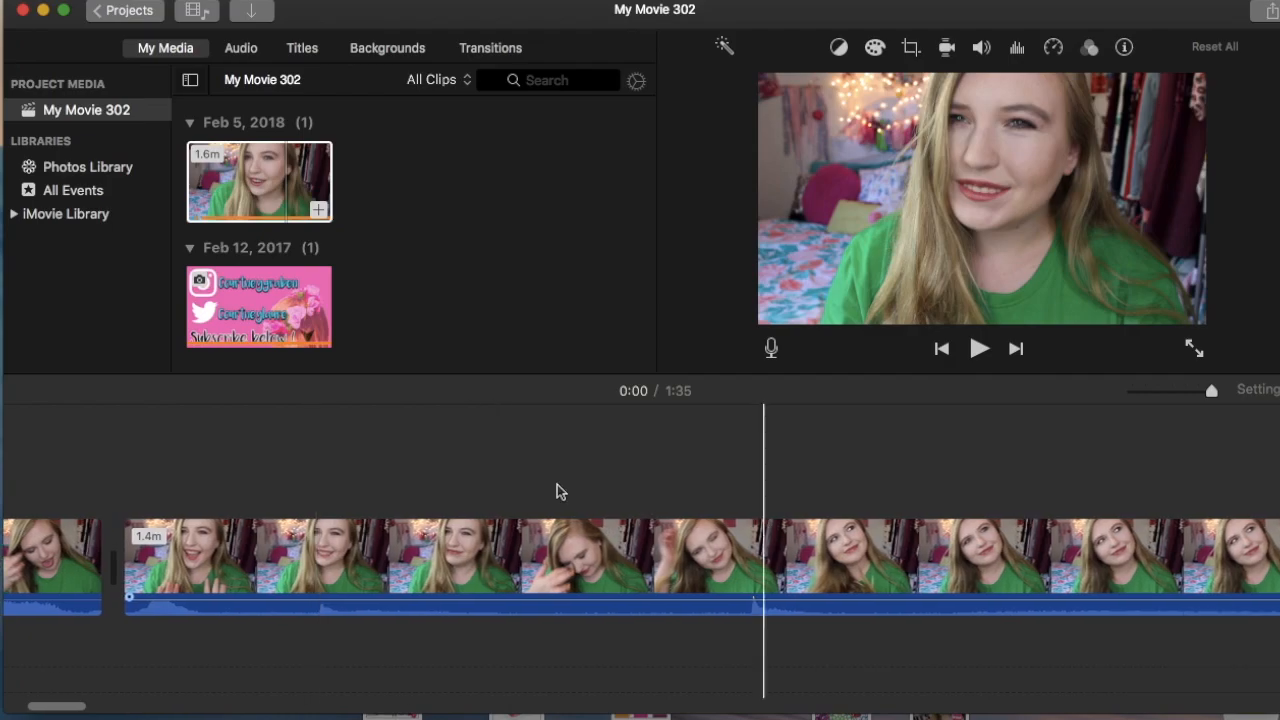
pyautogui.click(203, 540)
pyautogui.press('super+b')
pyautogui.hscroll(15, 1178, 560)
pyautogui.click(1083, 530)
pyautogui.click(138, 1)
pyautogui.click(160, 109)
pyautogui.press('Delete')
pyautogui.hscroll(15, 803, 580)
pyautogui.click(1040, 530)
pyautogui.press('super+b')
pyautogui.click(855, 530)
pyautogui.press('Delete')
# Step: Split off and delete further unwanted sections farther along the talking footage
pyautogui.hscroll(10, 676, 515)
pyautogui.click(518, 530)
pyautogui.click(138, 1)
pyautogui.click(160, 109)
pyautogui.press('Delete')
pyautogui.hscroll(15, 552, 537)
pyautogui.hscroll(-20, 552, 537)
pyautogui.hscroll(5, 986, 466)
pyautogui.click(838, 530)
pyautogui.click(138, 1)
pyautogui.click(160, 109)
pyautogui.press('Delete')
# Step: Trim the edges of the remaining talking clips around the cuts toward the end of the footage
pyautogui.hscroll(10, 793, 456)
pyautogui.moveTo(557, 543); pyautogui.dragTo(608, 543)
pyautogui.hscroll(10, 830, 506)
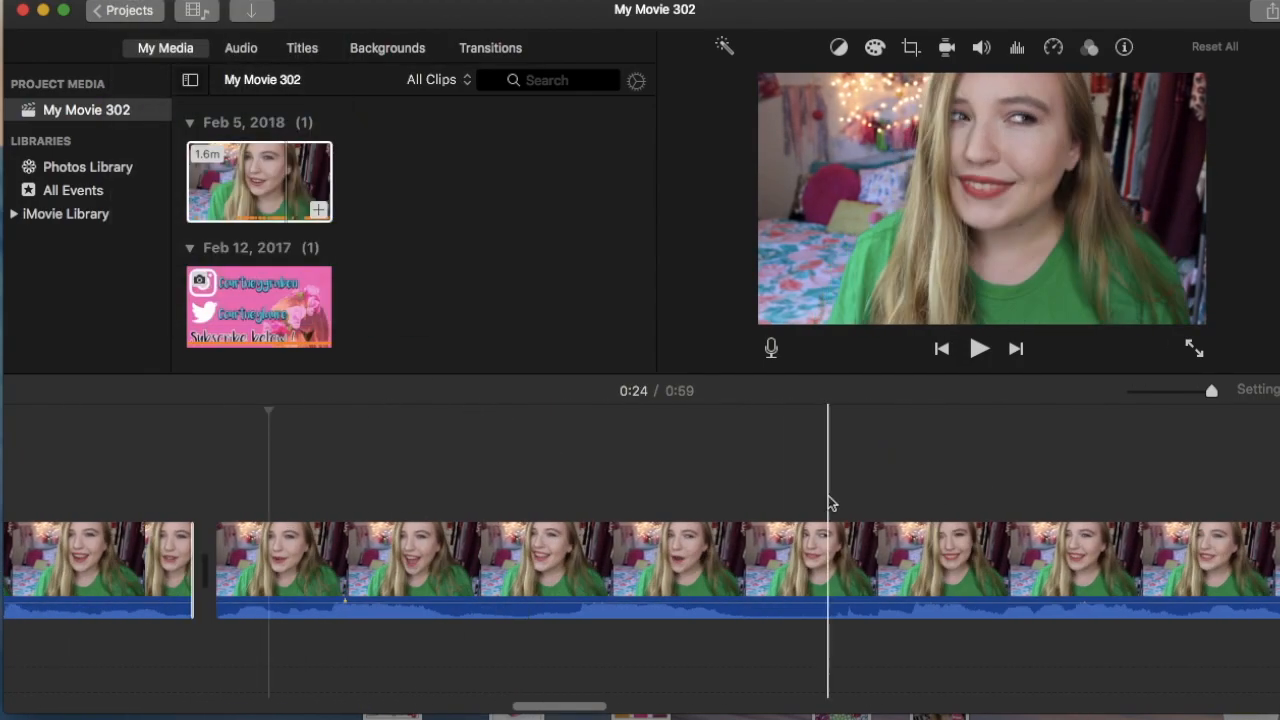
pyautogui.click(1000, 540)
pyautogui.hscroll(8, 992, 563)
pyautogui.moveTo(992, 563); pyautogui.dragTo(700, 563)
# Step: Split the dark purple light-leak clip at the playhead and place a light-leak piece as an overlay above the beach clips
pyautogui.click(80, 1)
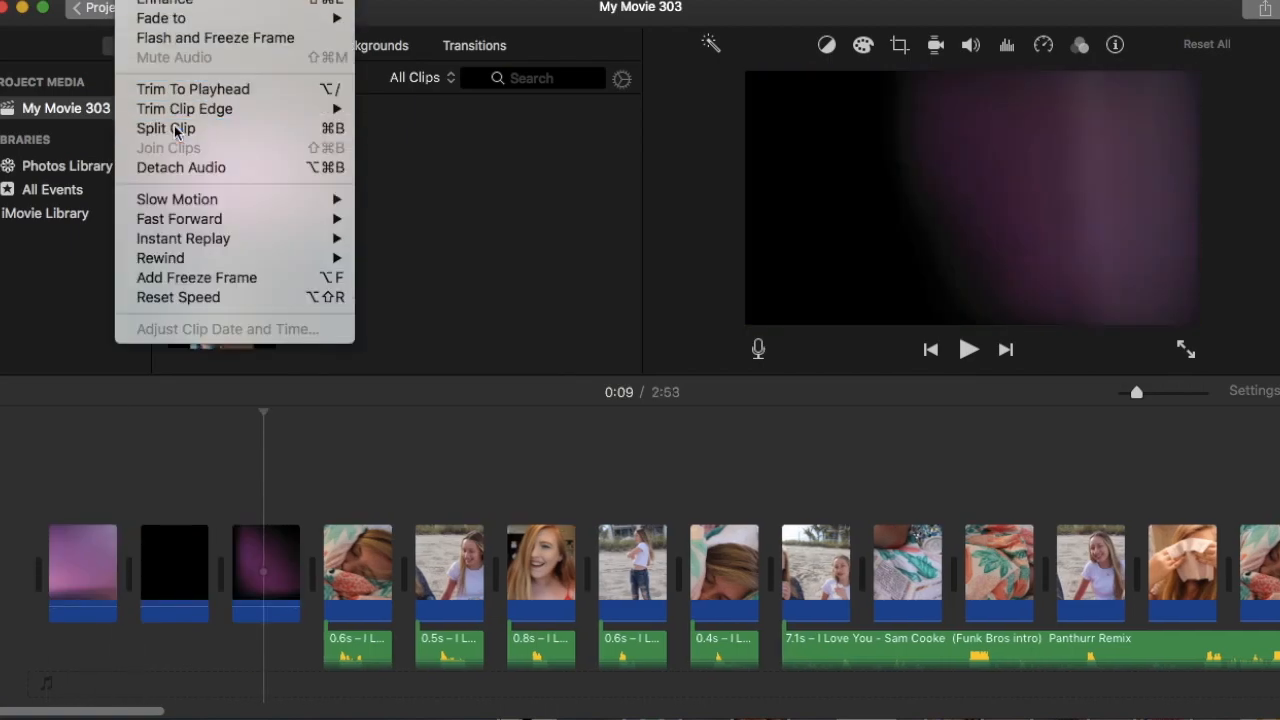
pyautogui.click(166, 128)
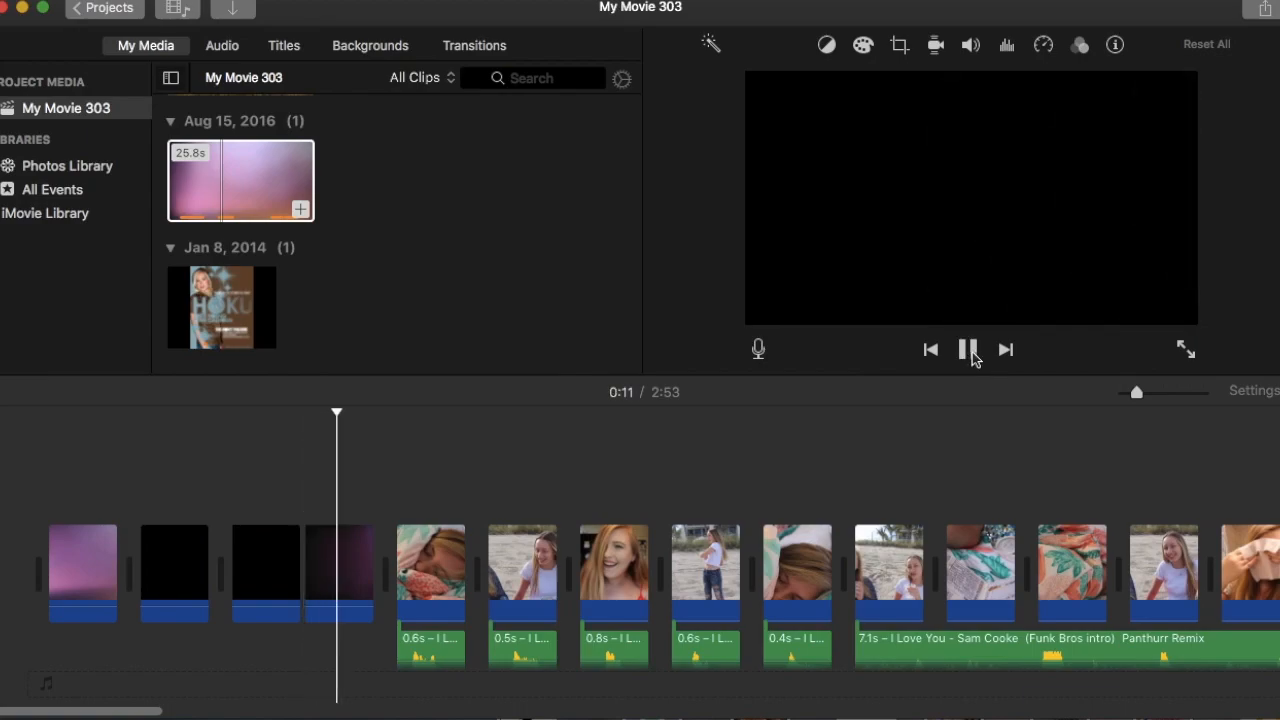
pyautogui.moveTo(340, 570); pyautogui.dragTo(258, 463)
pyautogui.moveTo(442, 465); pyautogui.dragTo(339, 463)
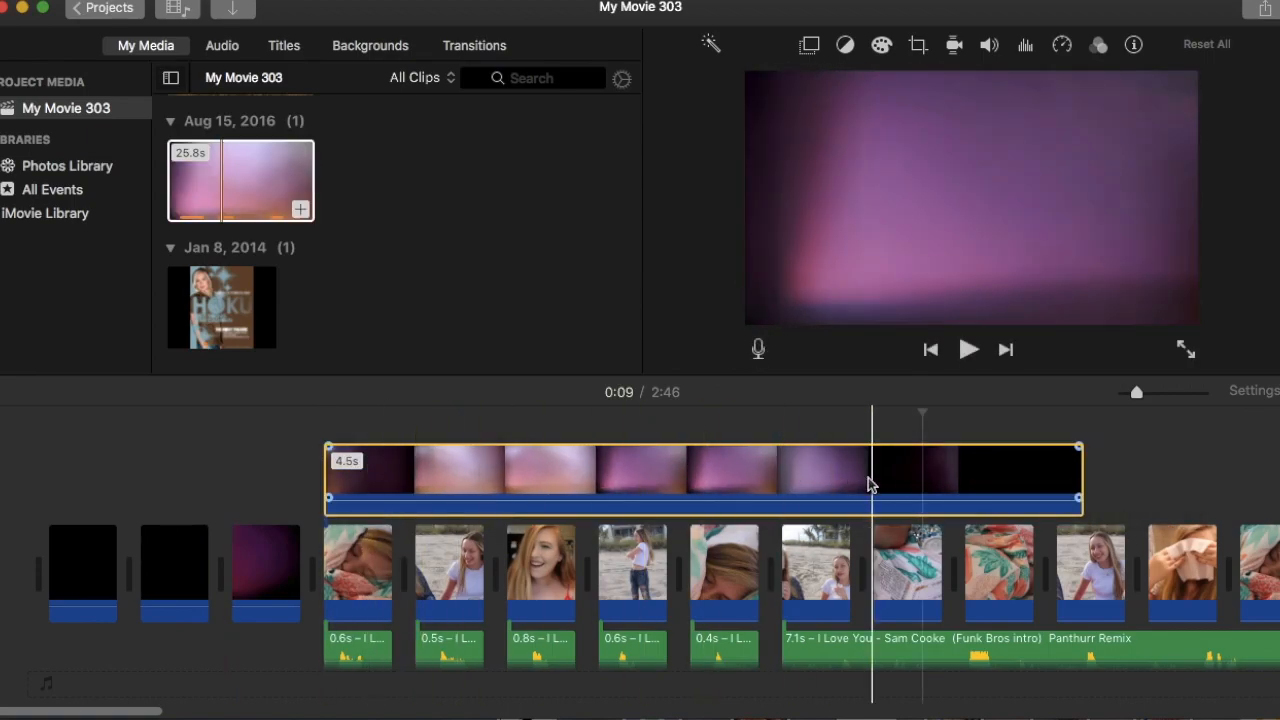
# Step: Shorten the end of the light-leak overlay above the beach clips and reduce its opacity
pyautogui.moveTo(1078, 467); pyautogui.dragTo(938, 467)
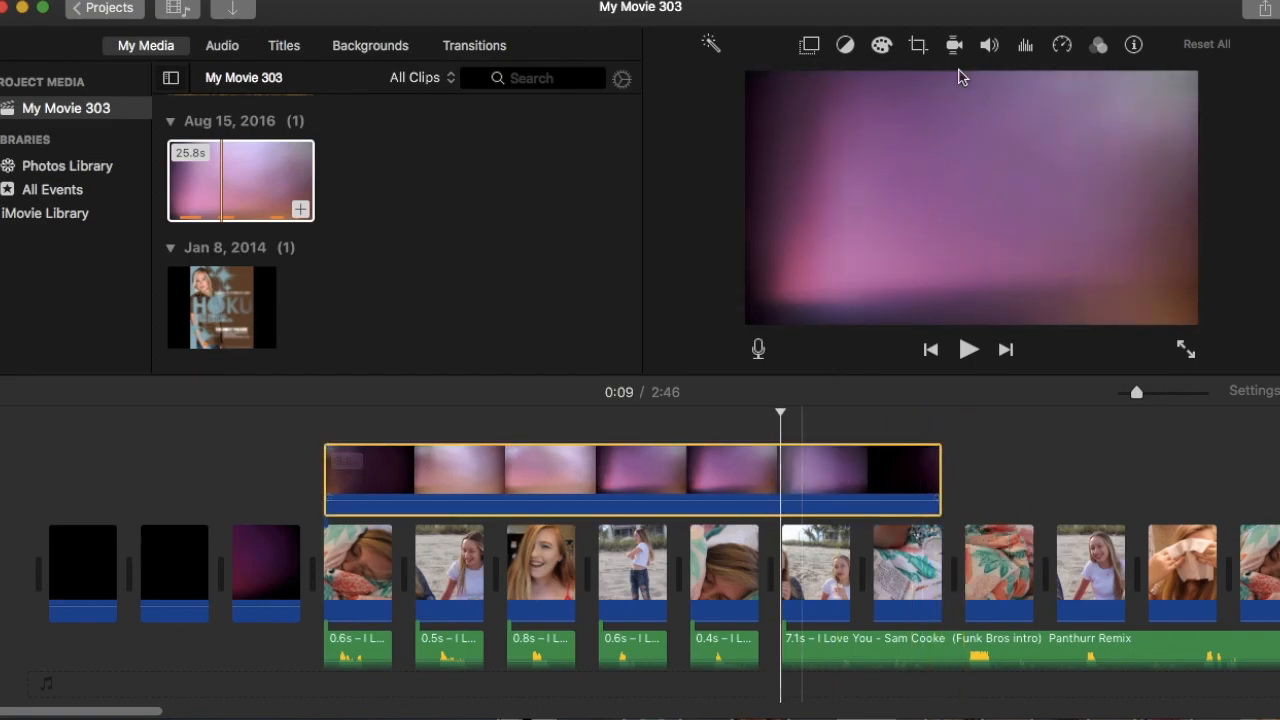
pyautogui.click(989, 48)
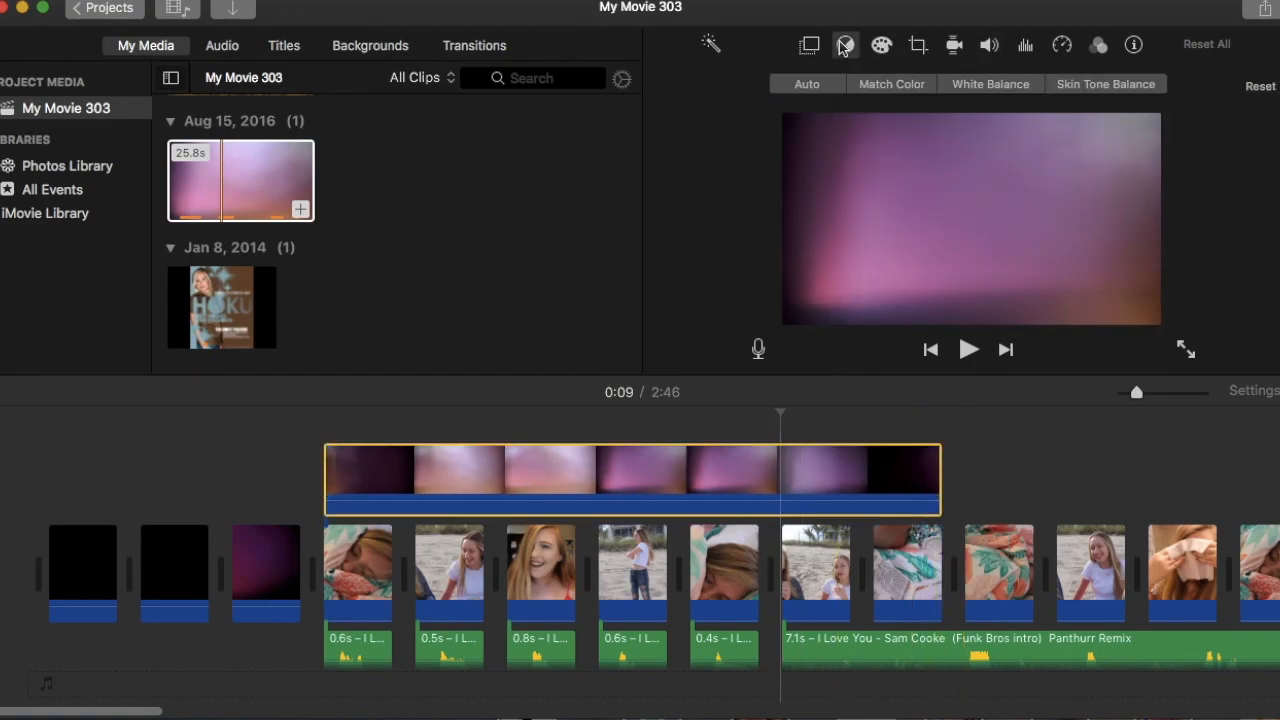
pyautogui.moveTo(958, 92); pyautogui.dragTo(929, 93)
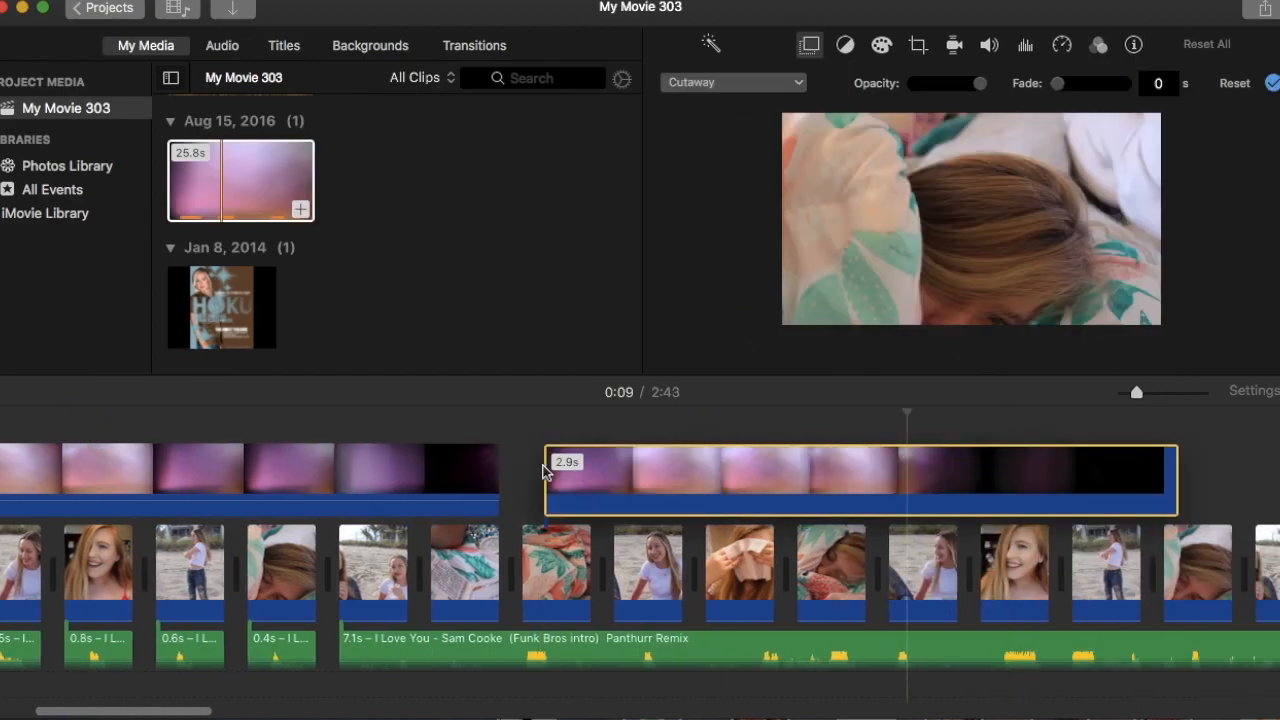
pyautogui.hscroll(5, 1040, 530)
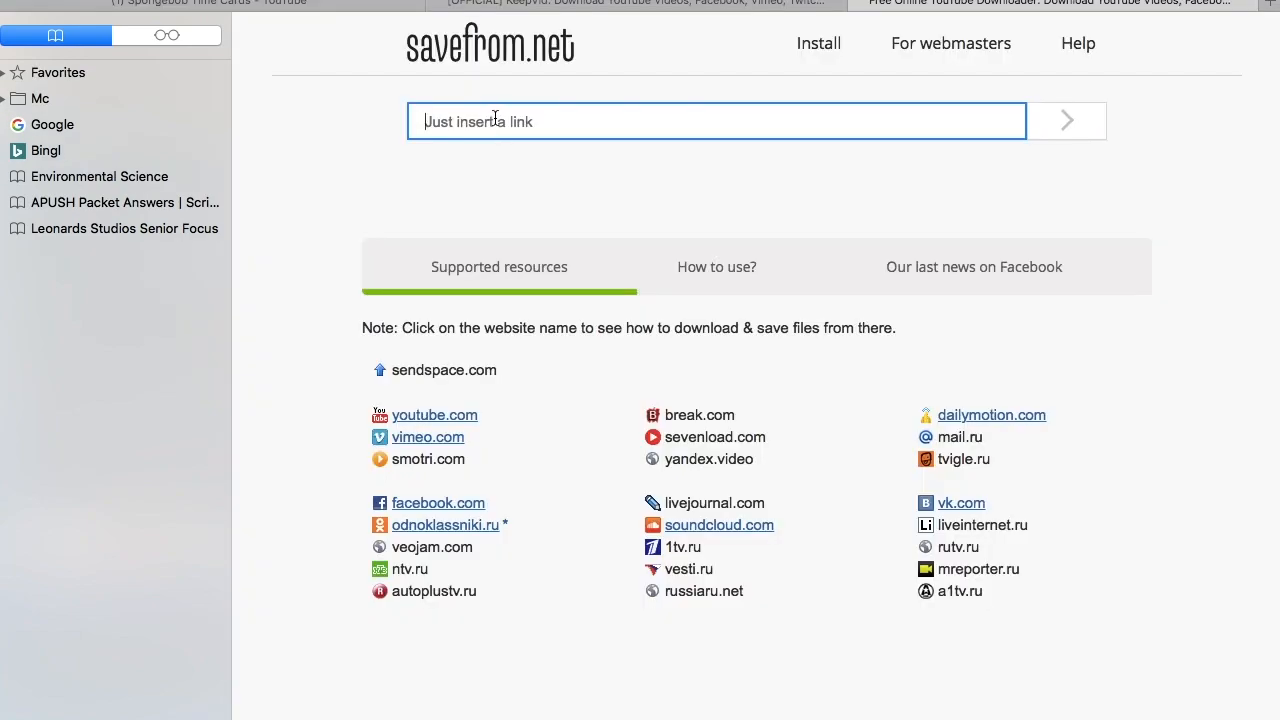
# Step: Switch to savefrom.net, paste the YouTube link and download Spongebob Time Cards in Full HD 1080p
pyautogui.click(92, 0)
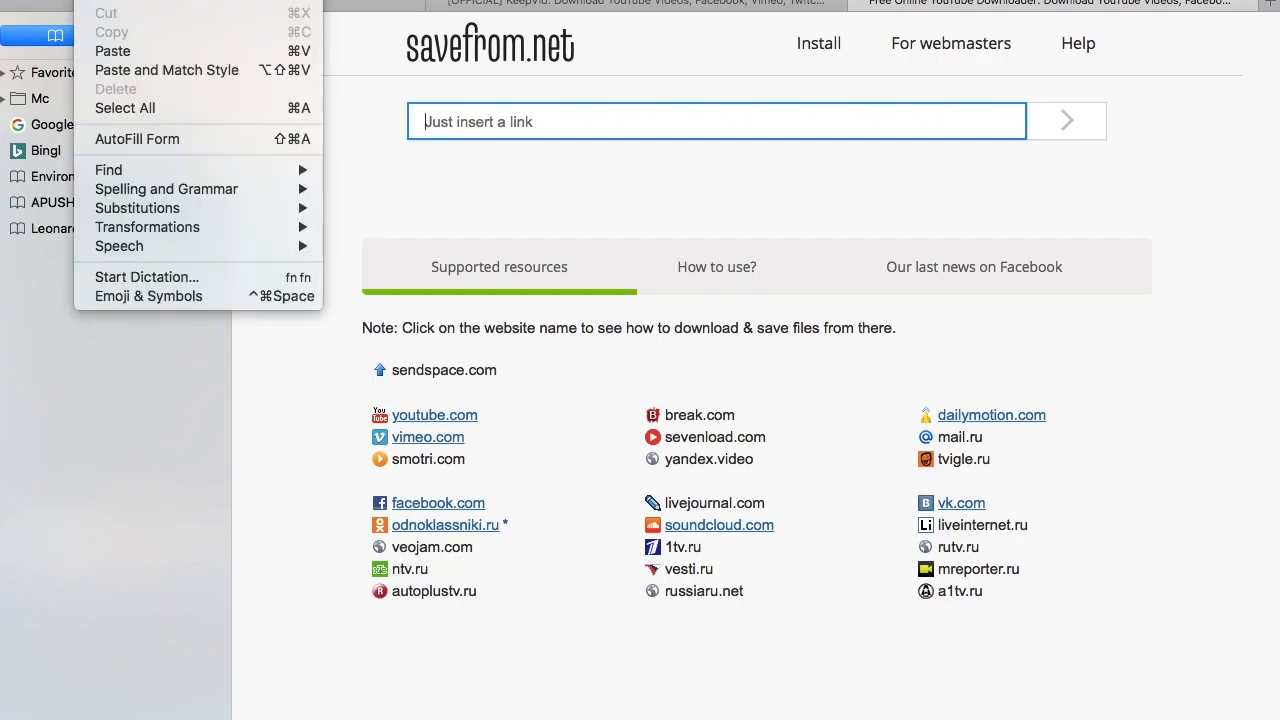
pyautogui.click(127, 51)
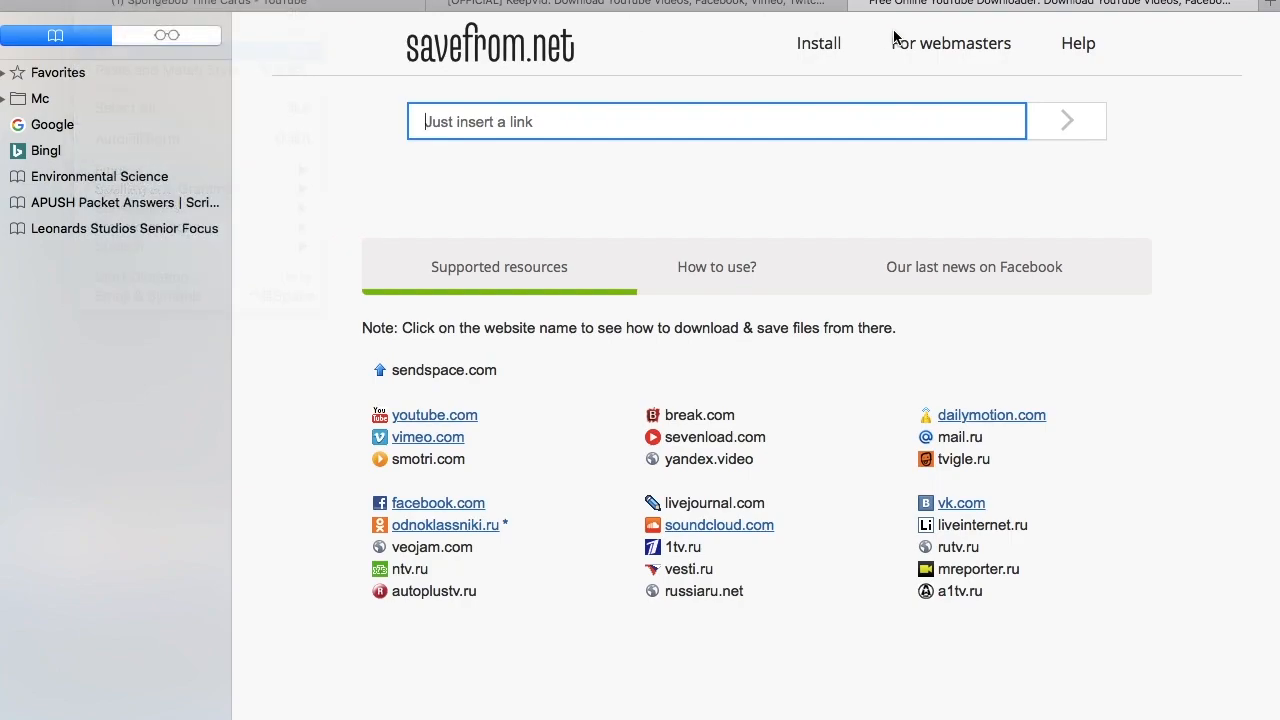
pyautogui.click(1048, 130)
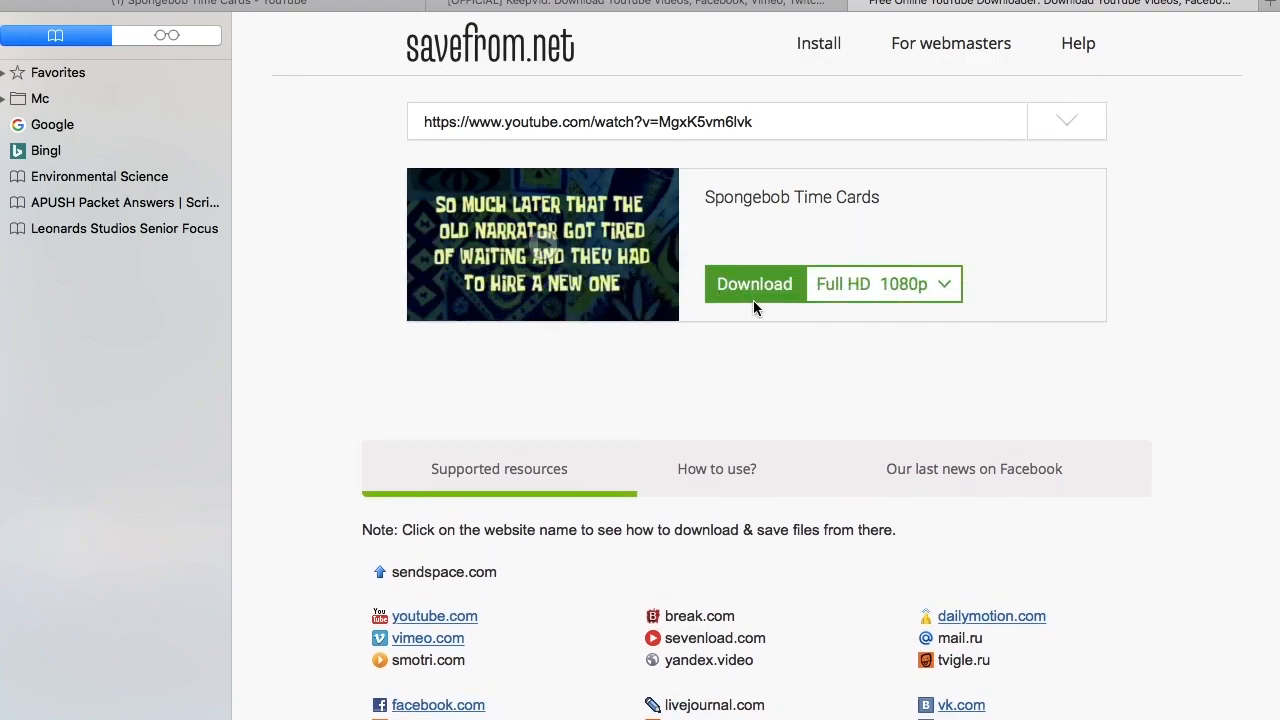
pyautogui.click(750, 292)
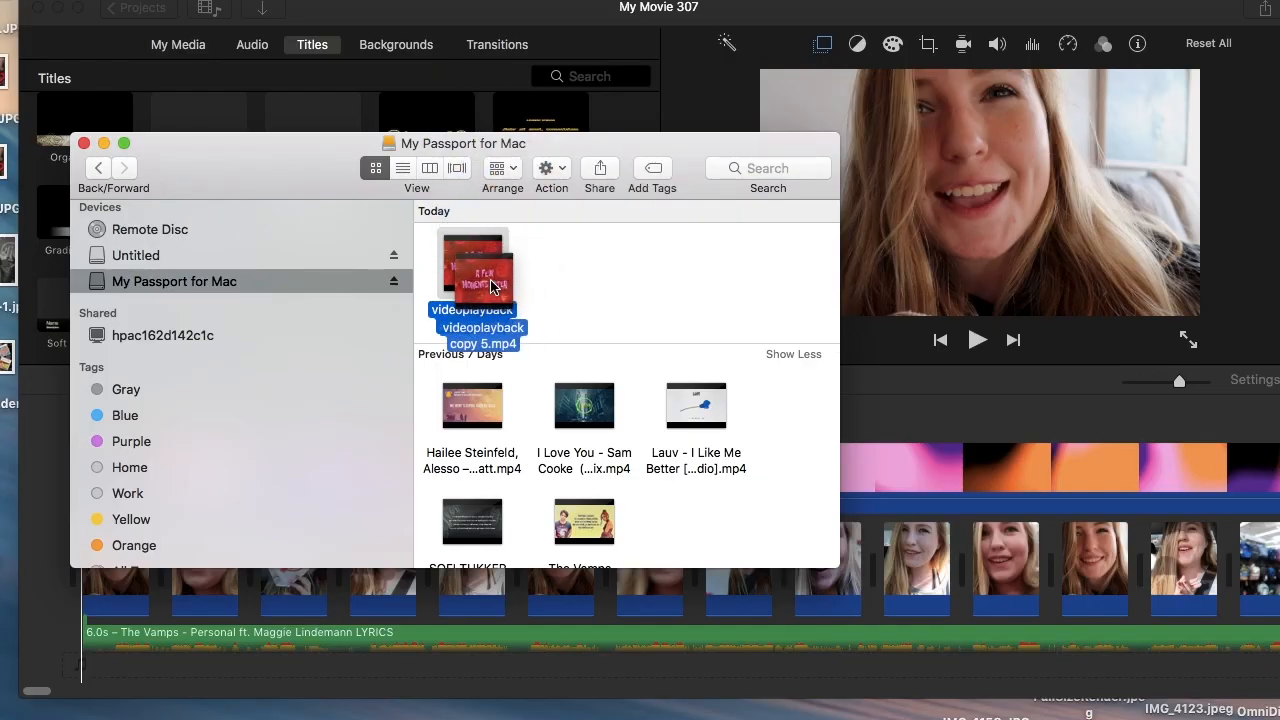
# Step: Switch to My Movie 307 and bring the downloaded videoplayback file from the external drive into its project media
pyautogui.moveTo(352, 157); pyautogui.dragTo(350, 309)
pyautogui.click(172, 52)
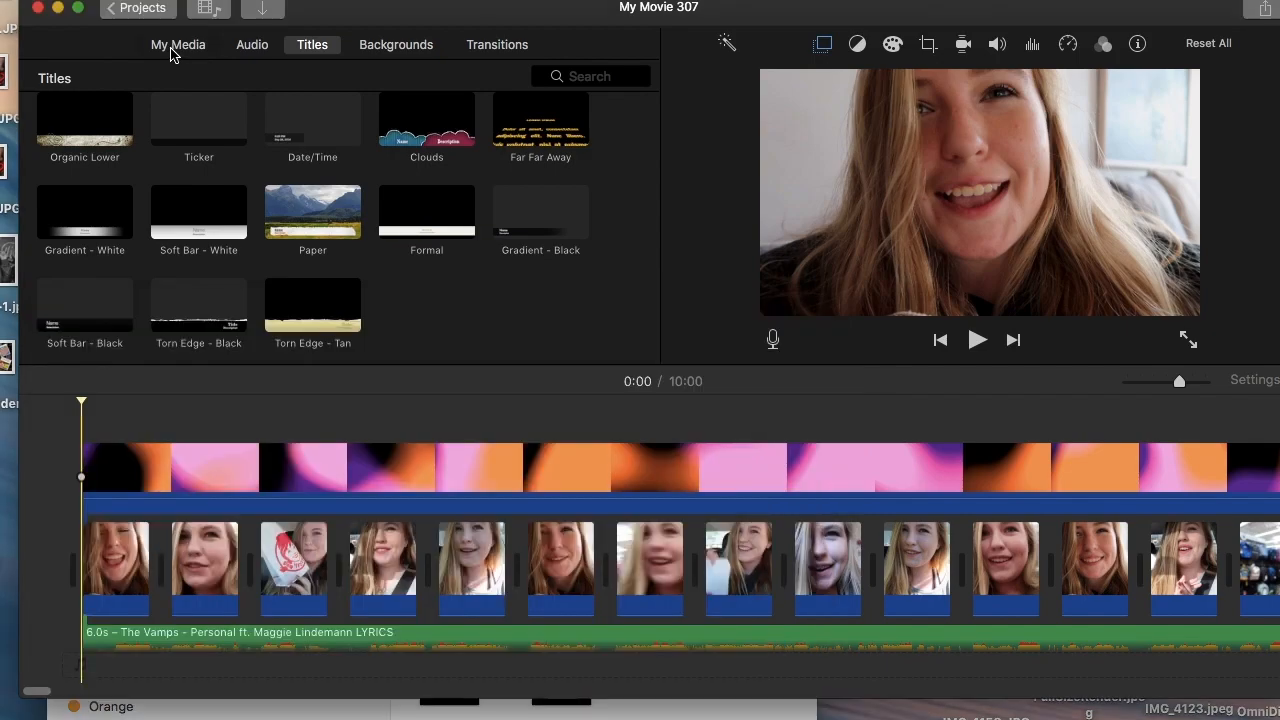
pyautogui.click(172, 52)
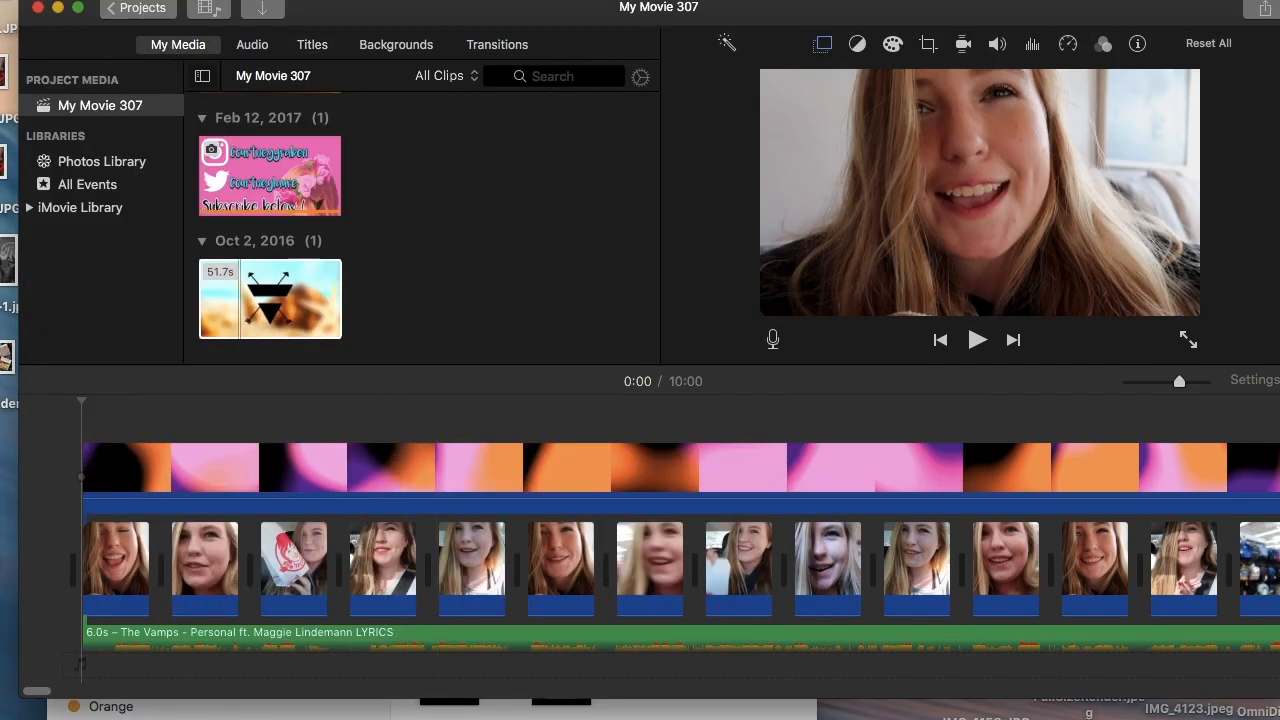
pyautogui.click(445, 708)
pyautogui.moveTo(427, 215); pyautogui.dragTo(427, 215)
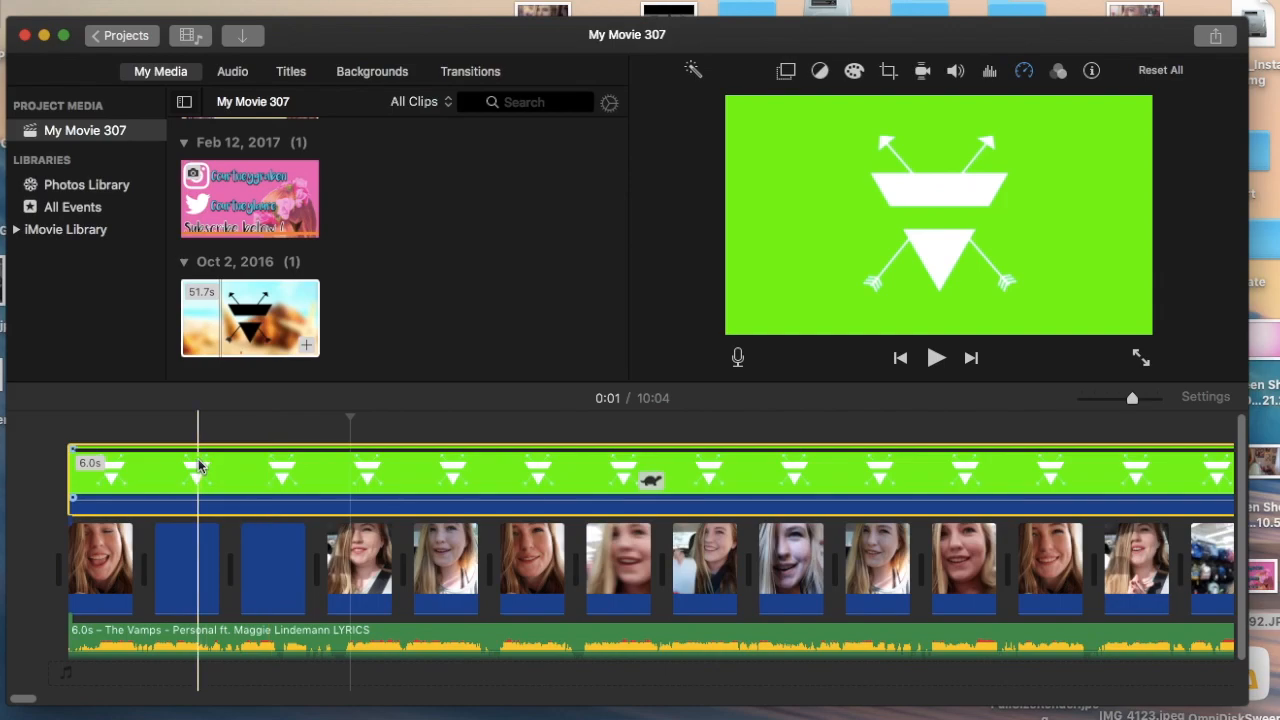
# Step: Change the arrow-graphic overlay from Cutaway to a keyed green-screen overlay and check it across the vlog clips
pyautogui.click(787, 72)
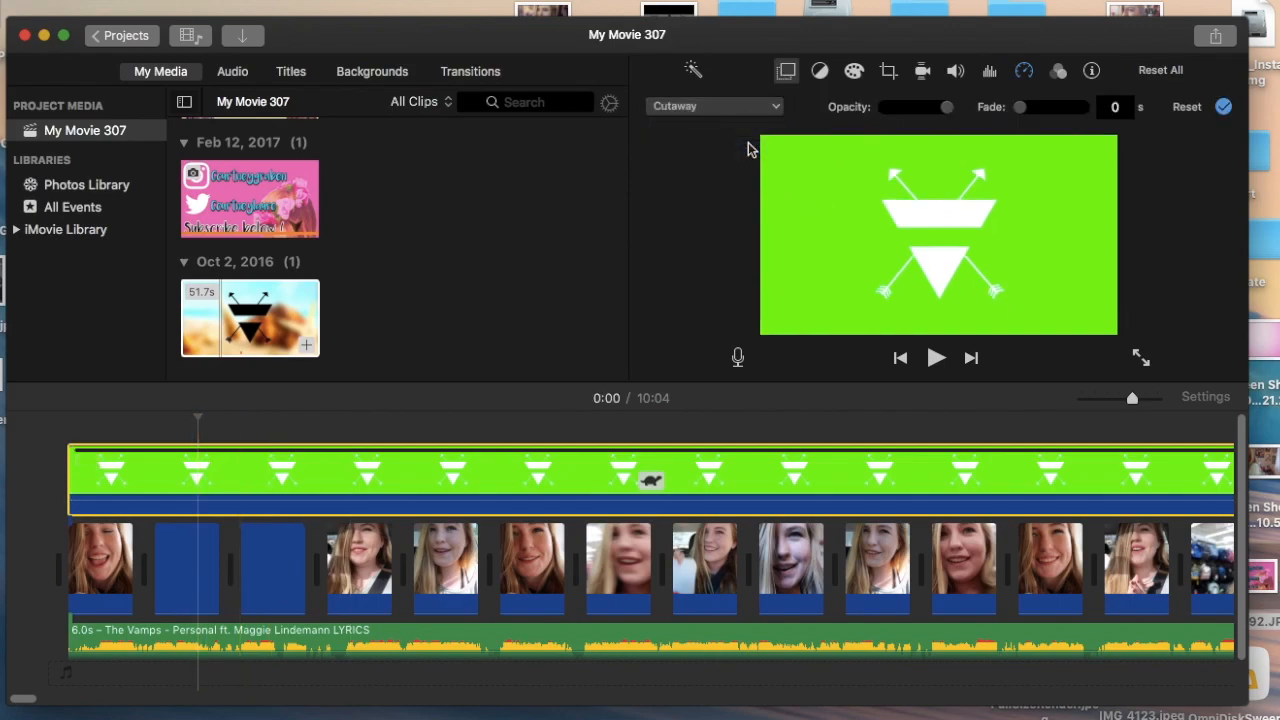
pyautogui.click(81, 429)
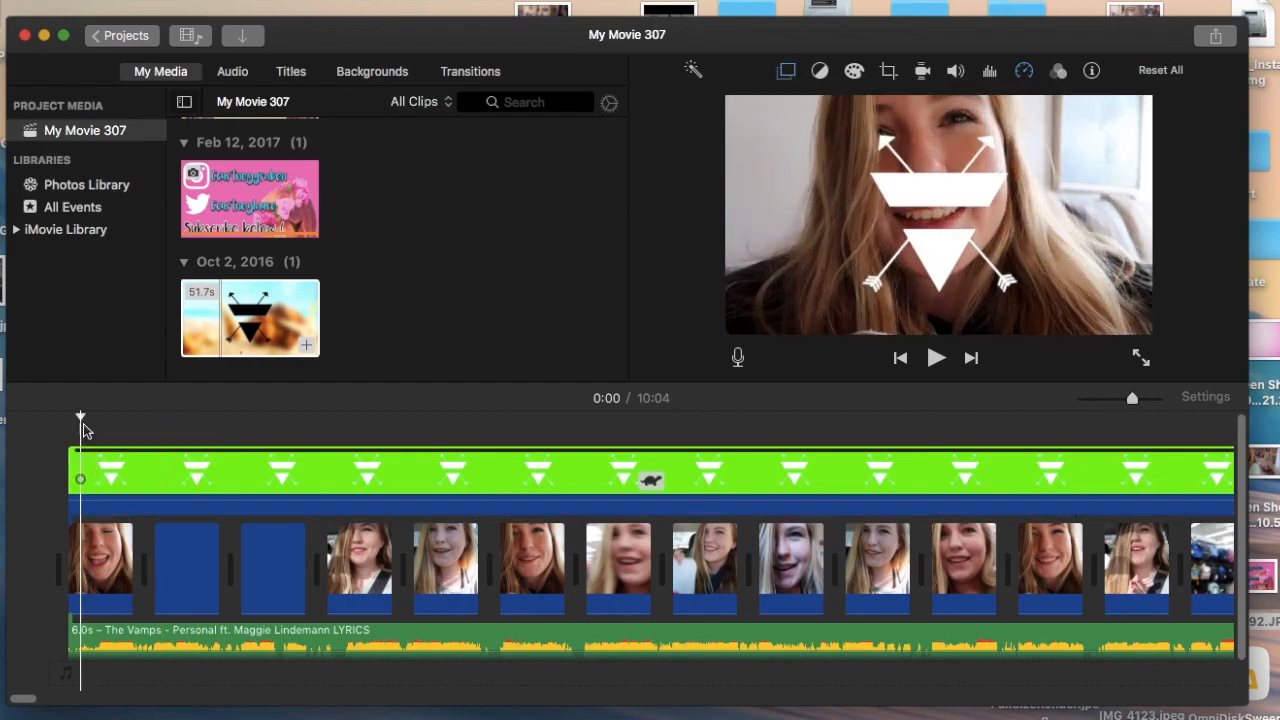
pyautogui.hscroll(5, 966, 500)
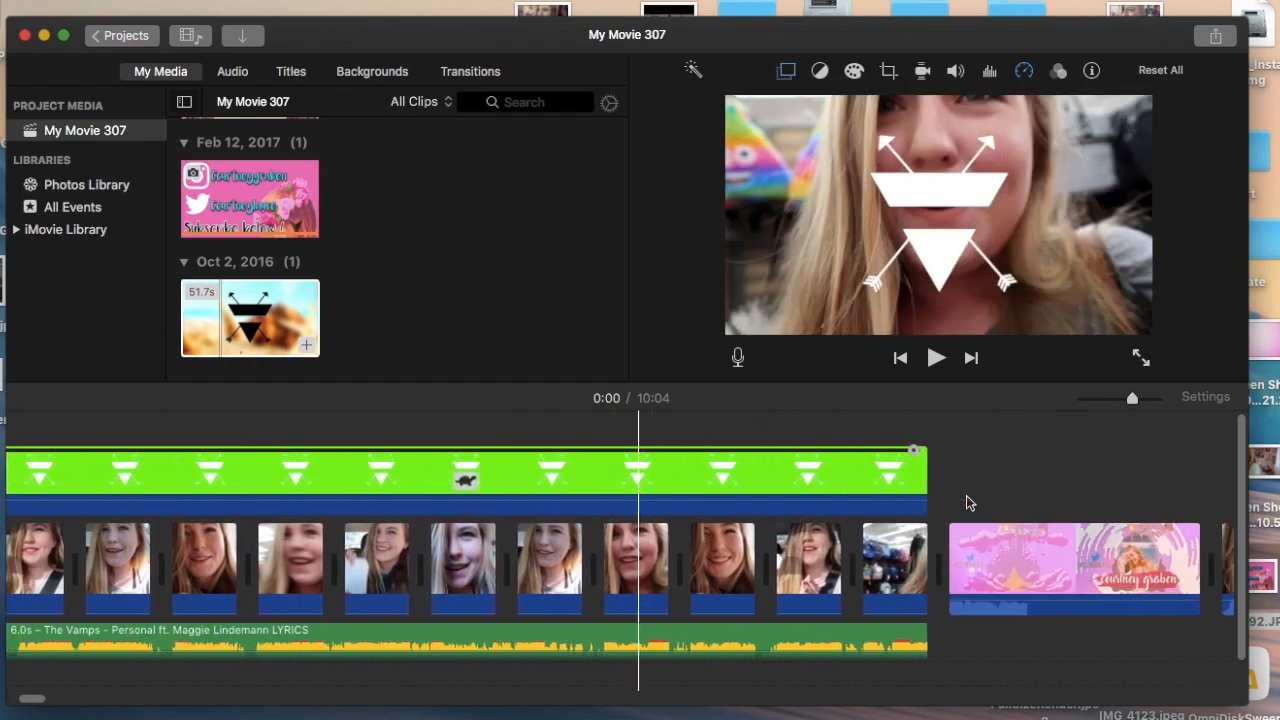
pyautogui.hscroll(-5, 793, 477)
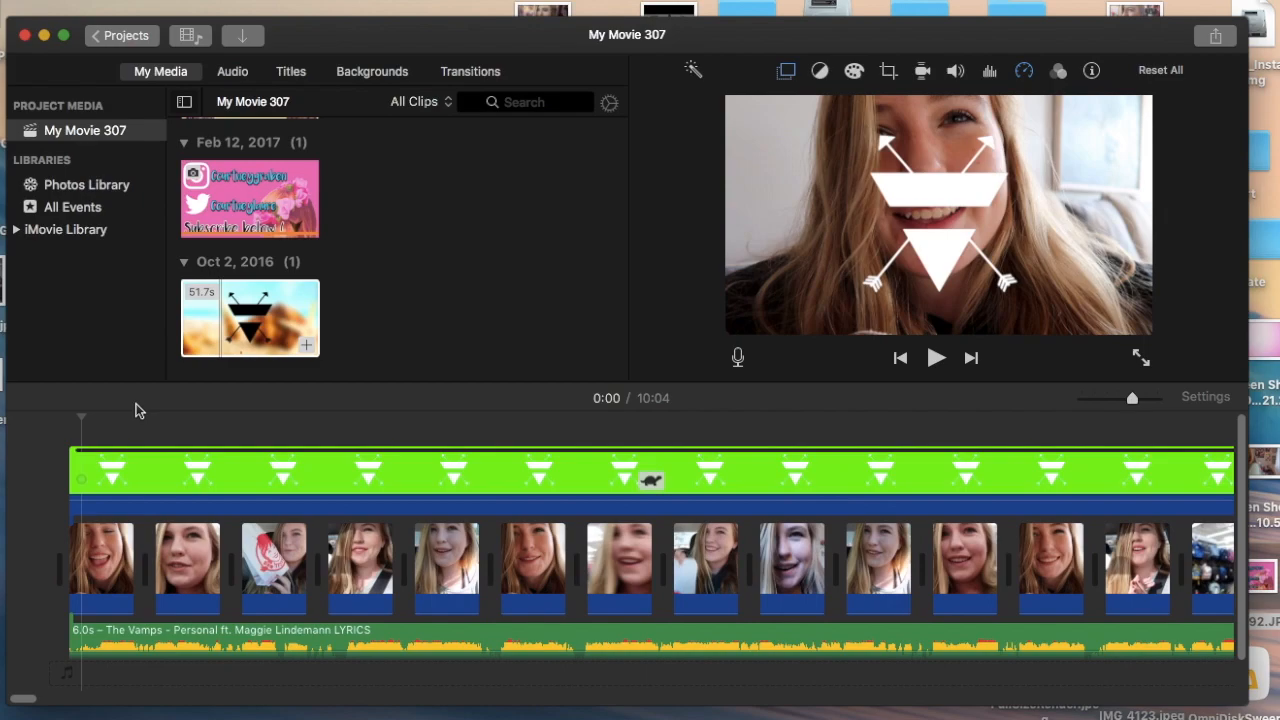
# Step: Add a Centered title reading "A Week" above the arrow graphic at the movie's start and open its font choices
pyautogui.click(290, 72)
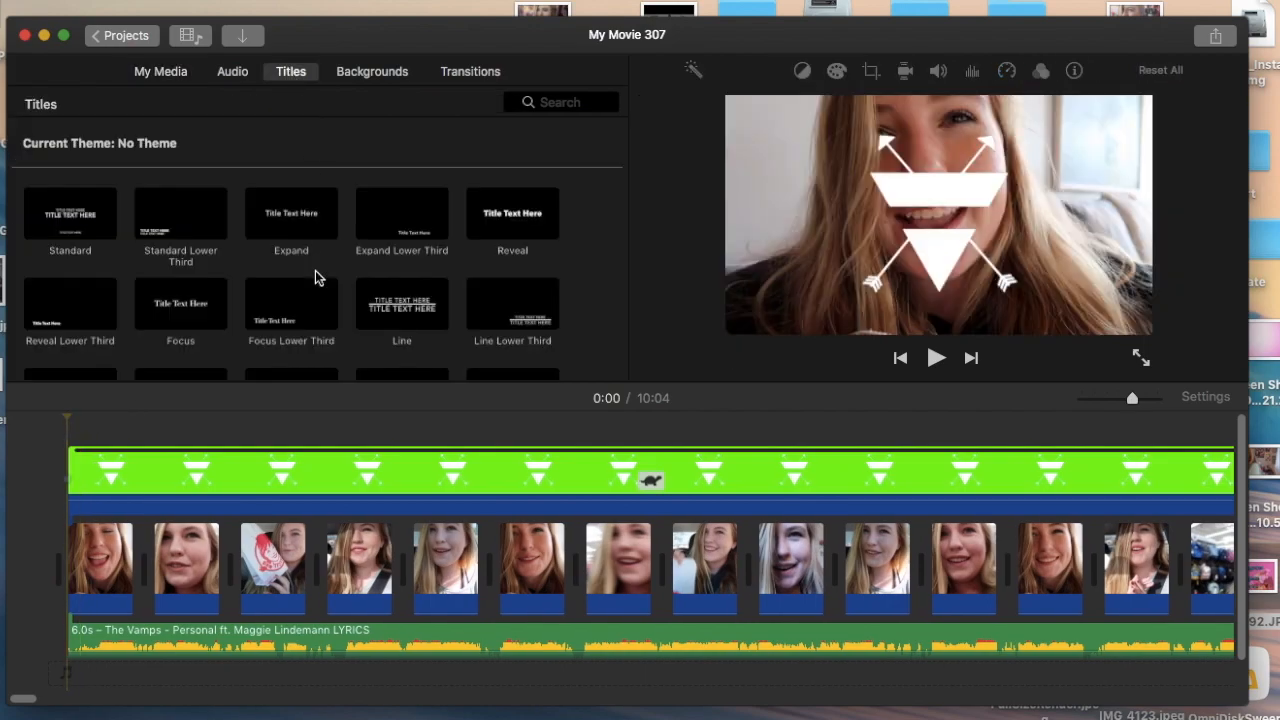
pyautogui.scroll(-5, 316, 272)
pyautogui.click(180, 255)
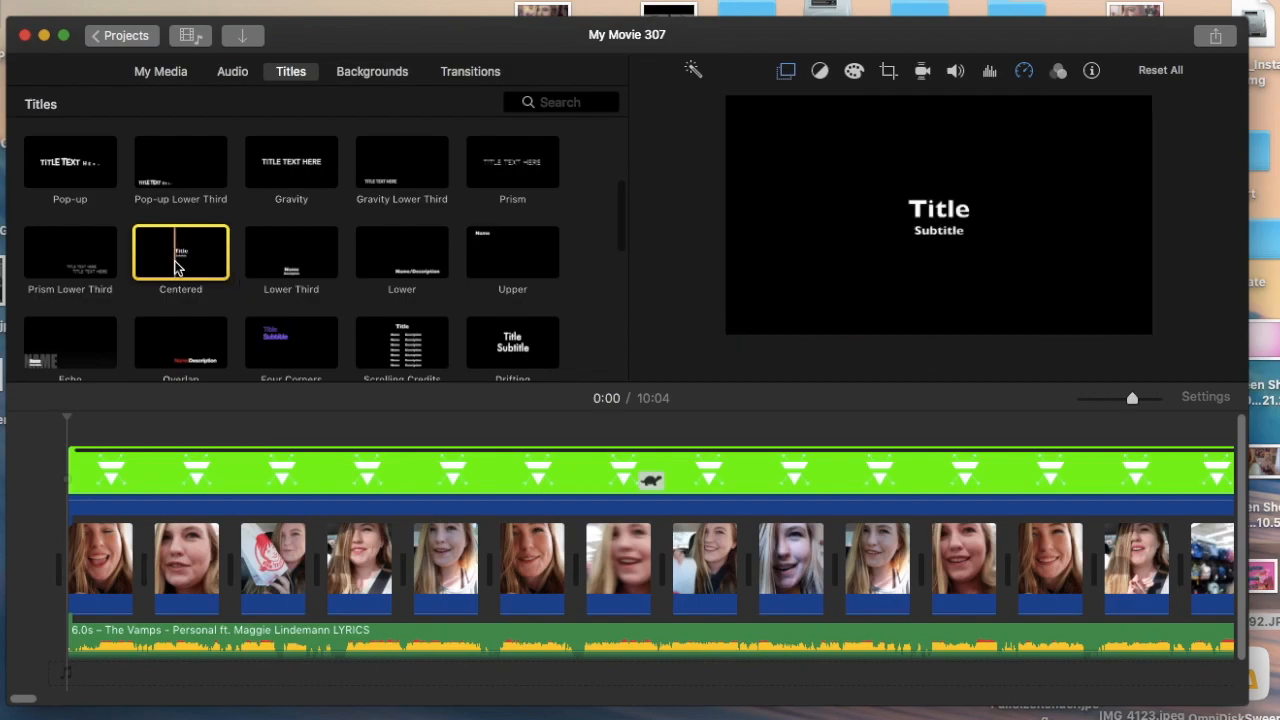
pyautogui.moveTo(185, 240); pyautogui.dragTo(96, 432)
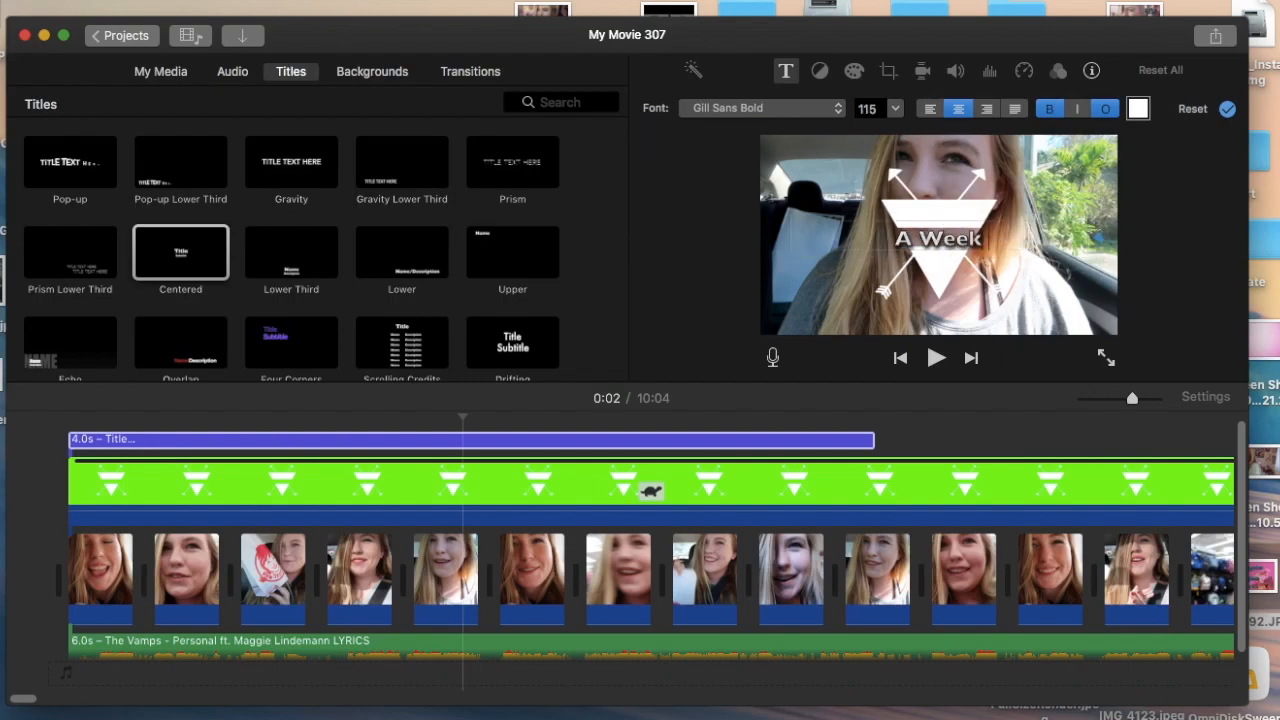
pyautogui.click(781, 112)
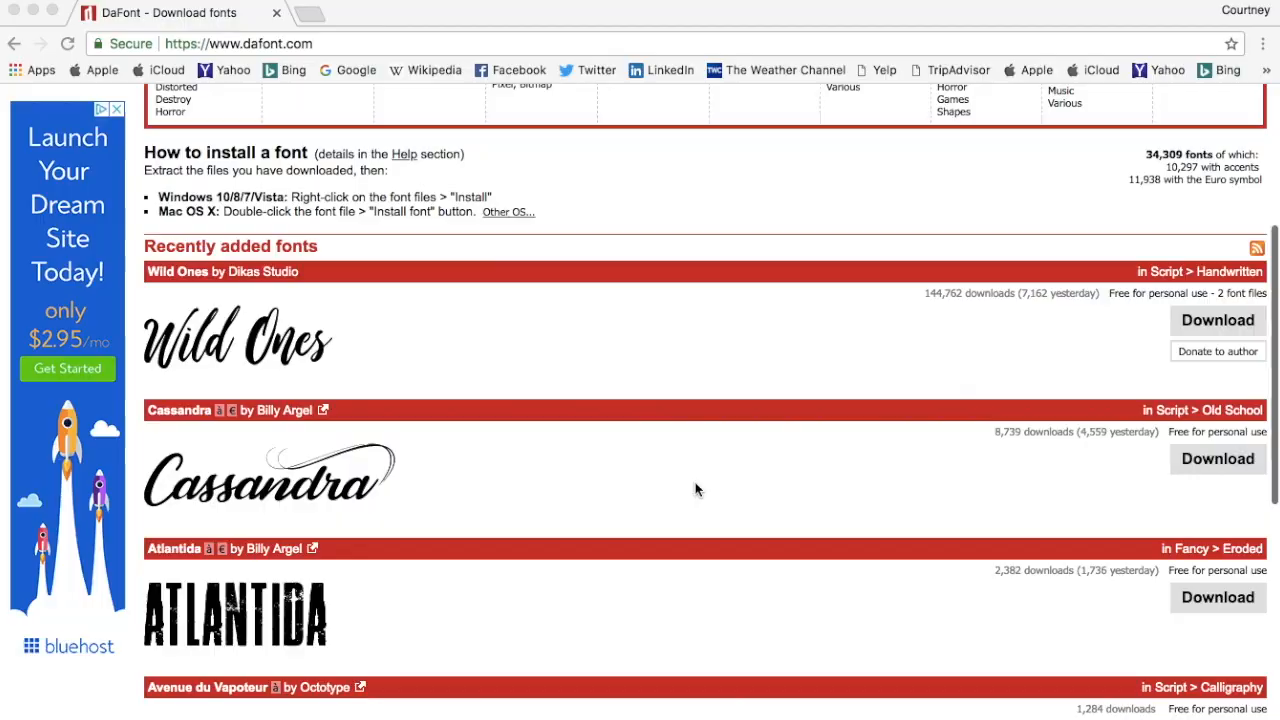
# Step: Switch to dafont.com and browse the recently added fonts and the first two pages of the Top list
pyautogui.scroll(-5, 695, 484)
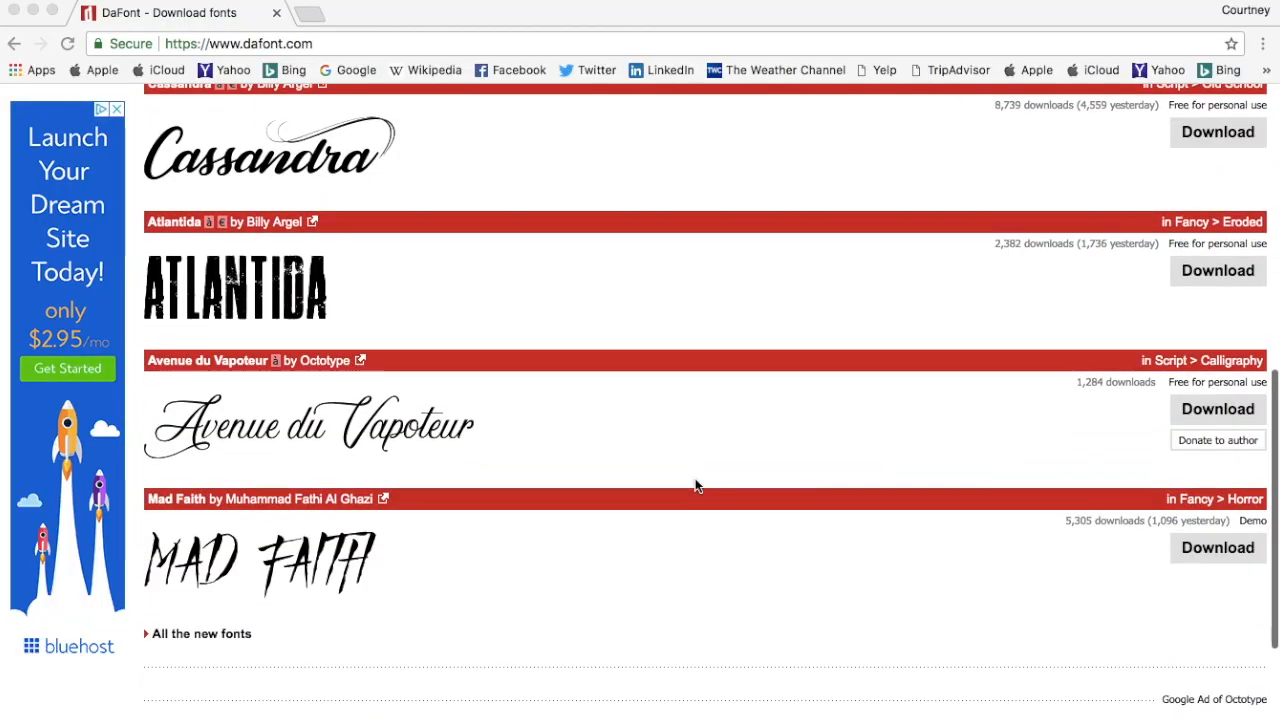
pyautogui.scroll(6, 697, 486)
pyautogui.scroll(3, 697, 485)
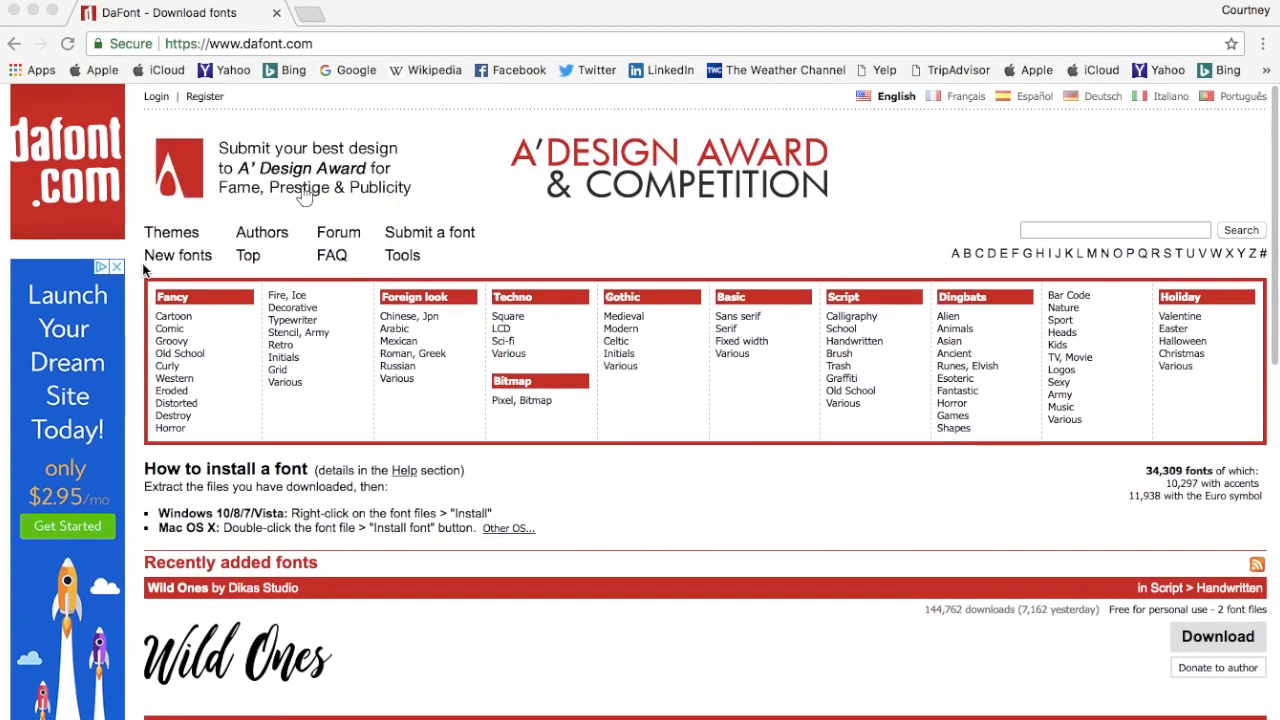
pyautogui.click(243, 254)
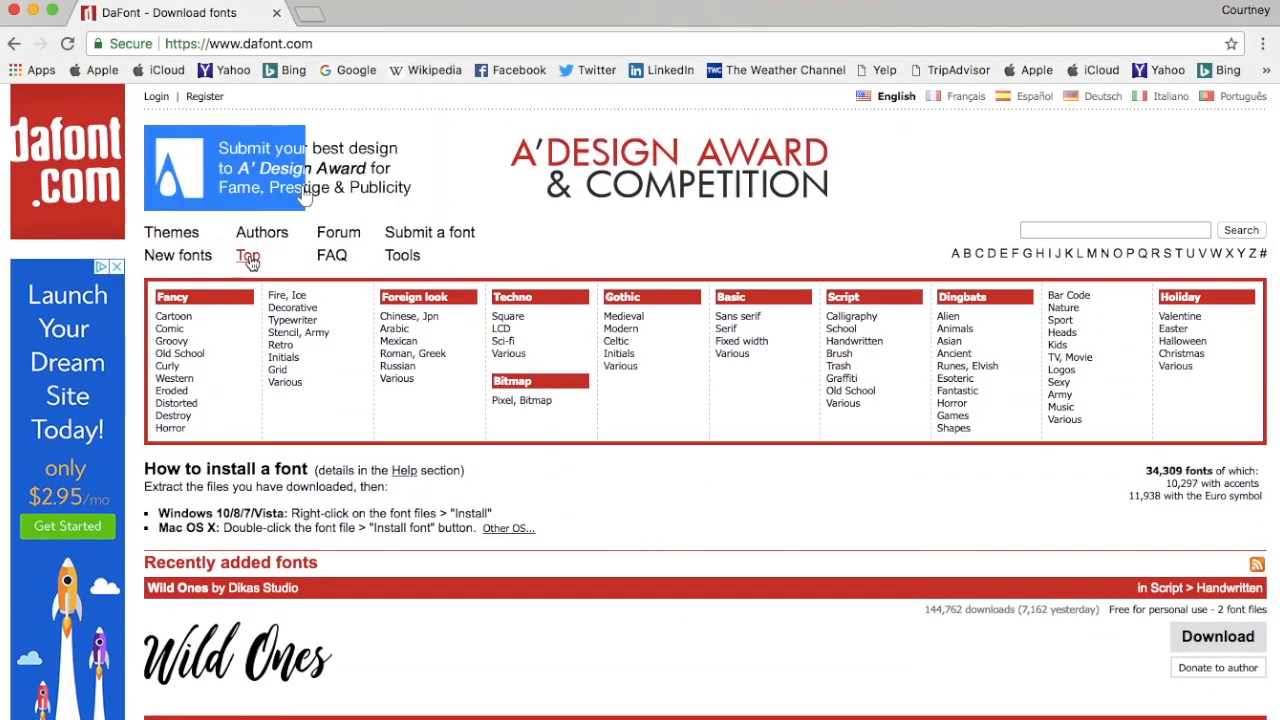
pyautogui.scroll(-15, 571, 408)
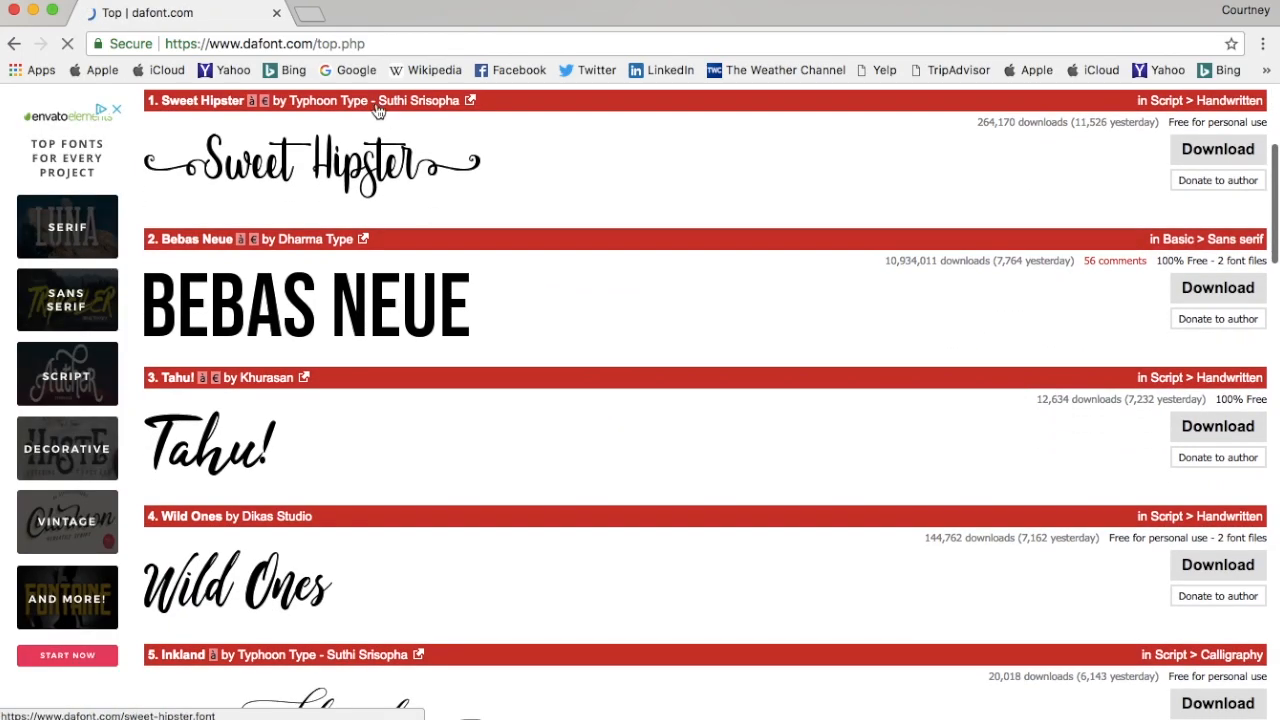
pyautogui.scroll(-16, 348, 507)
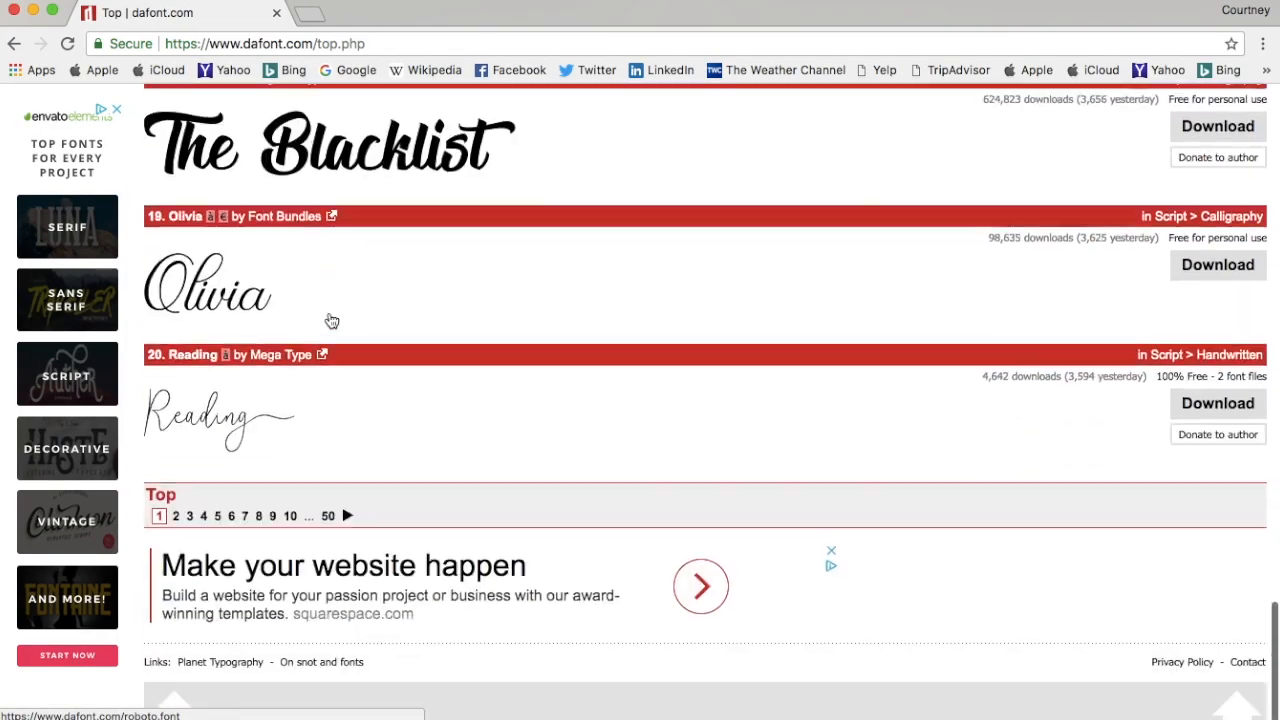
pyautogui.click(176, 508)
pyautogui.scroll(-20, 428, 256)
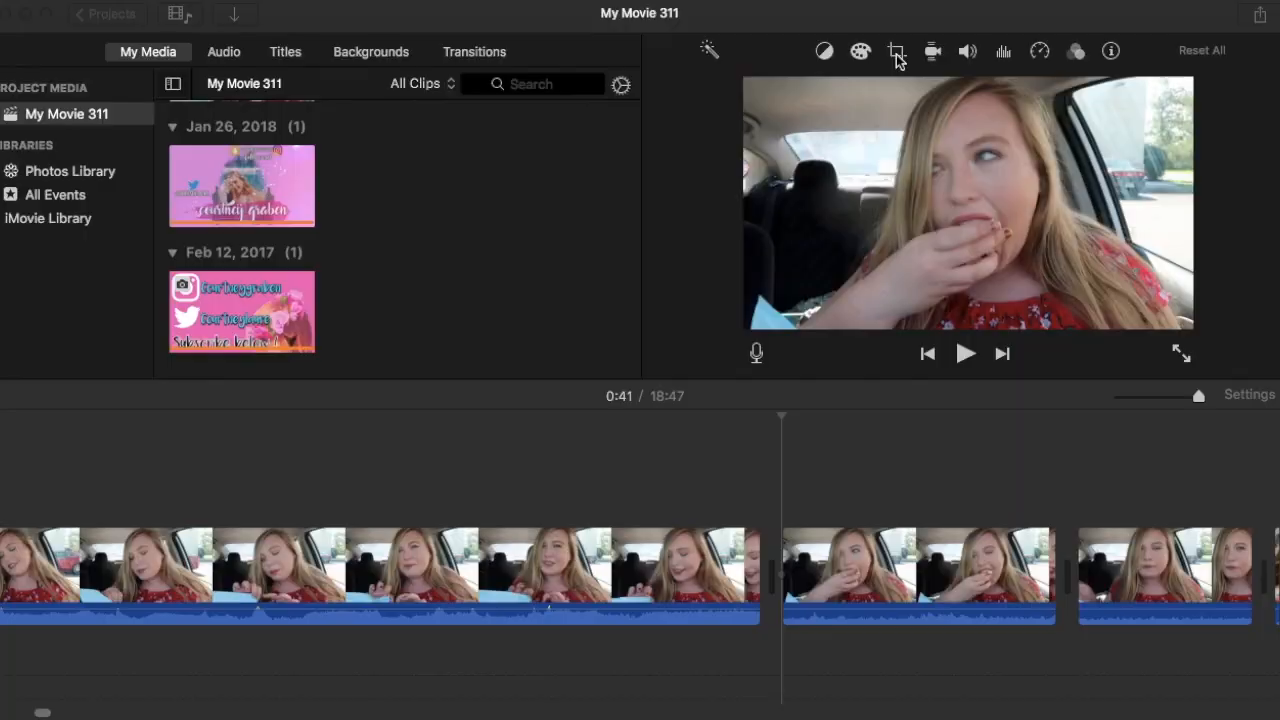
# Step: Give the eating clip at 0:41 a Ken Burns zoom ending on a tight frame around the face, and play it
pyautogui.click(897, 52)
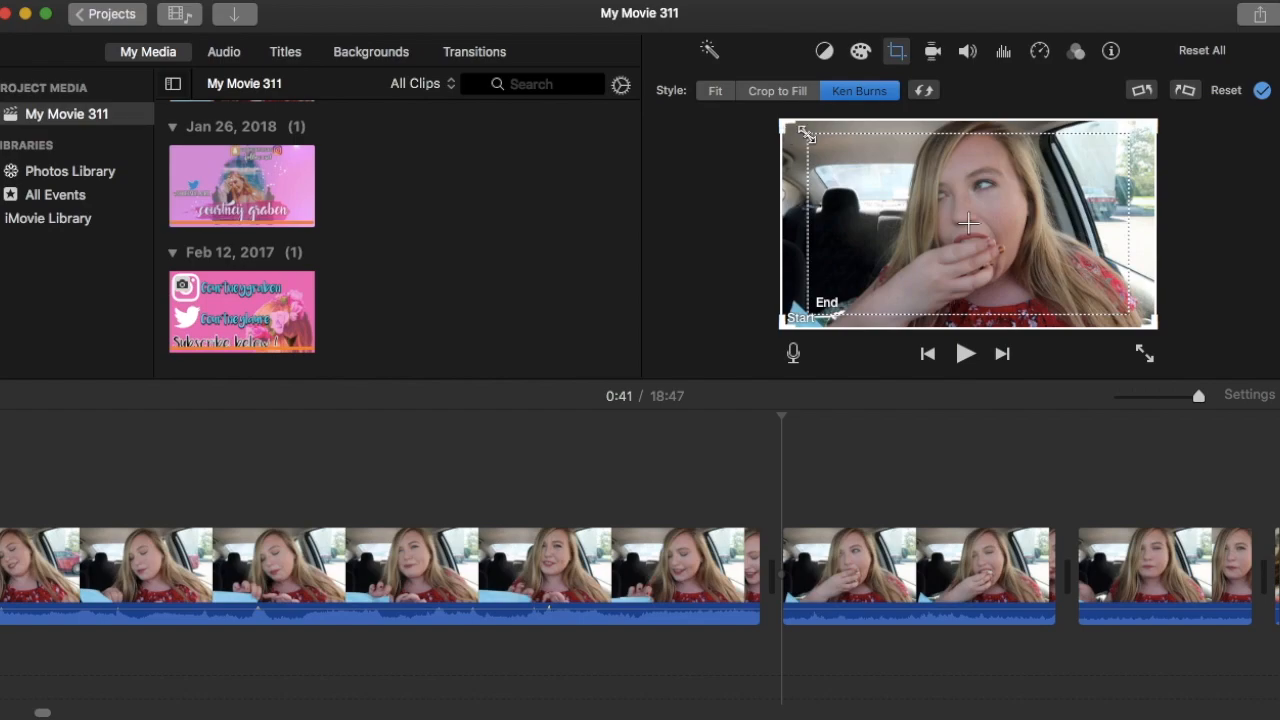
pyautogui.click(807, 134)
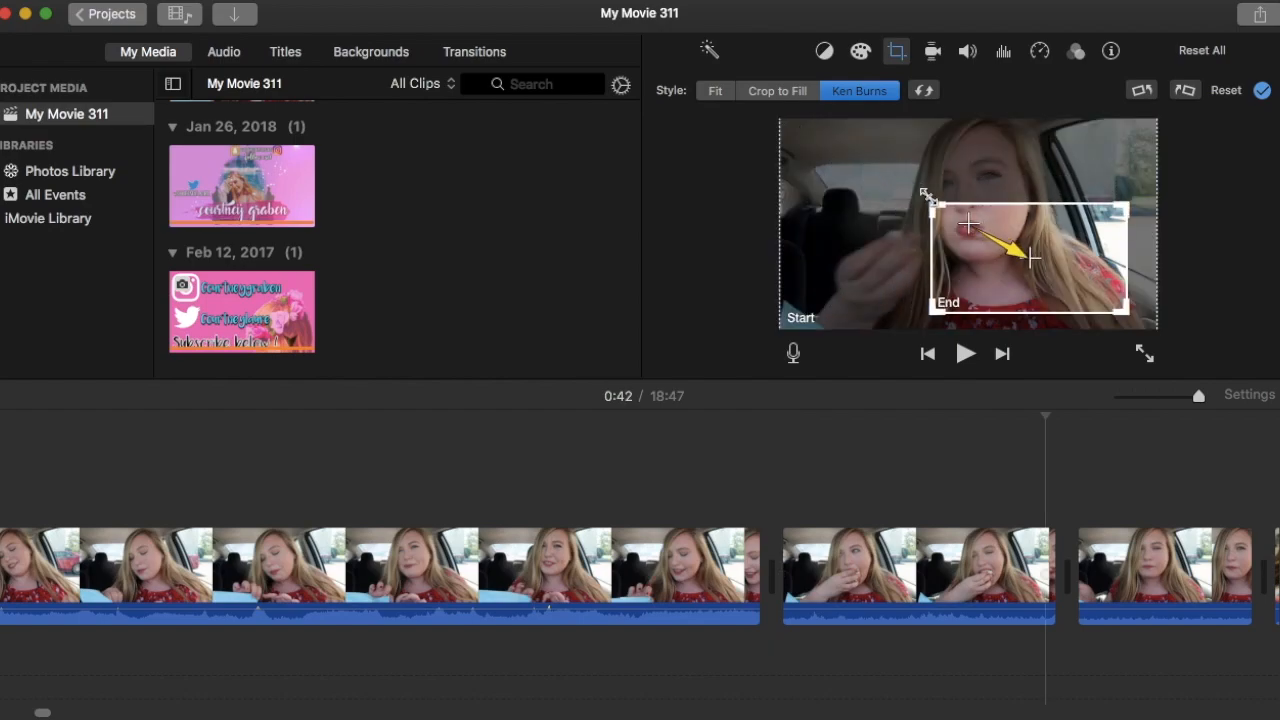
pyautogui.moveTo(1022, 240); pyautogui.dragTo(922, 150)
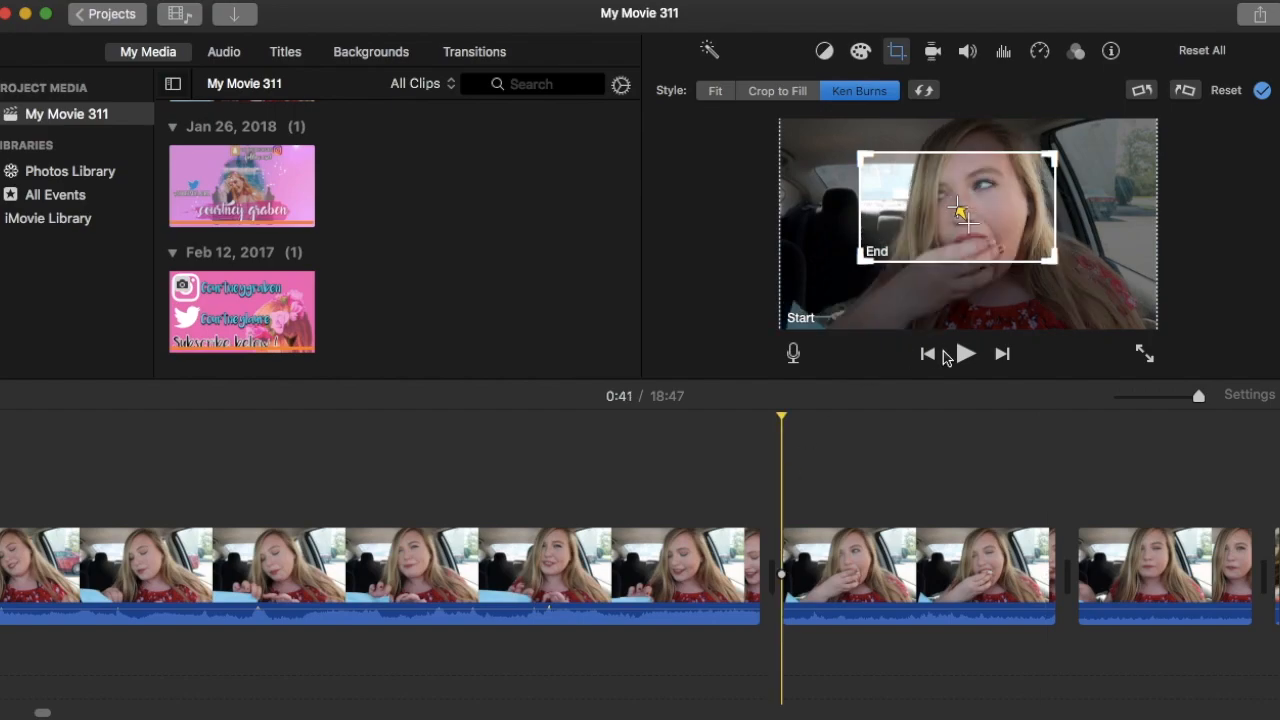
pyautogui.click(966, 354)
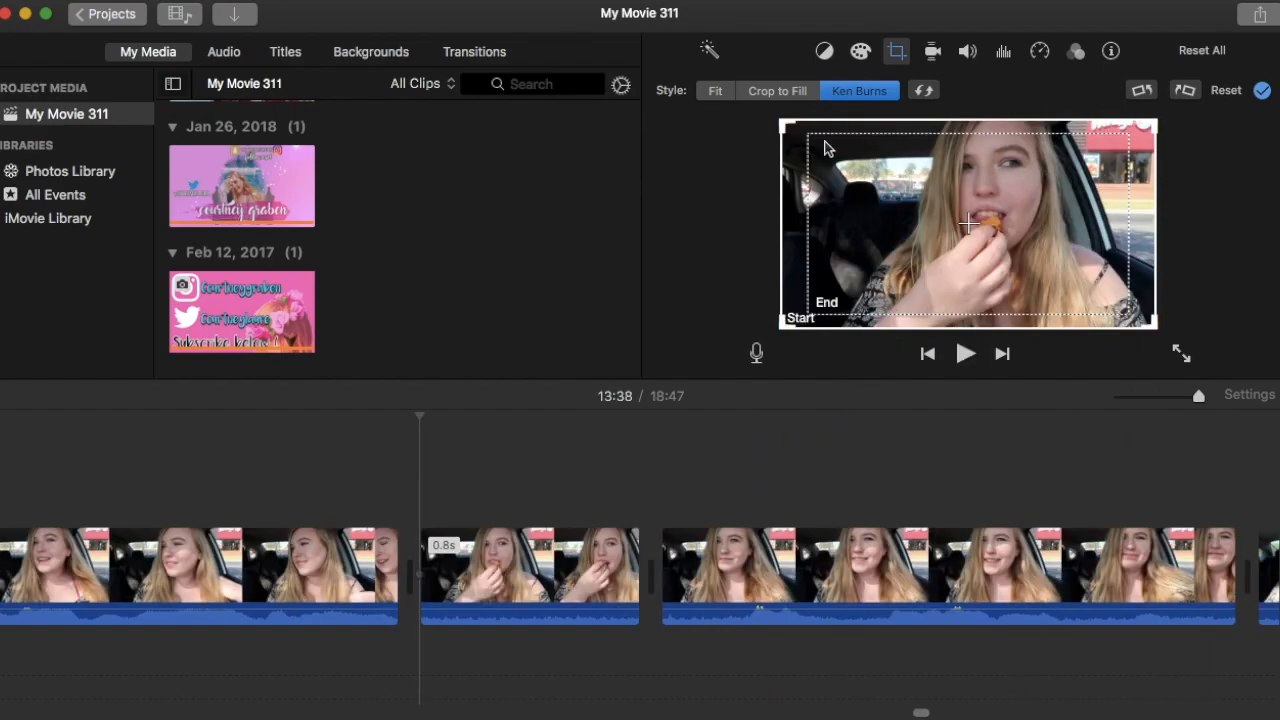
# Step: Tighten the Ken Burns end frame around the face on the 13:38 eating clip, and apply Ken Burns to the 13:22 drinking clip
pyautogui.click(812, 140)
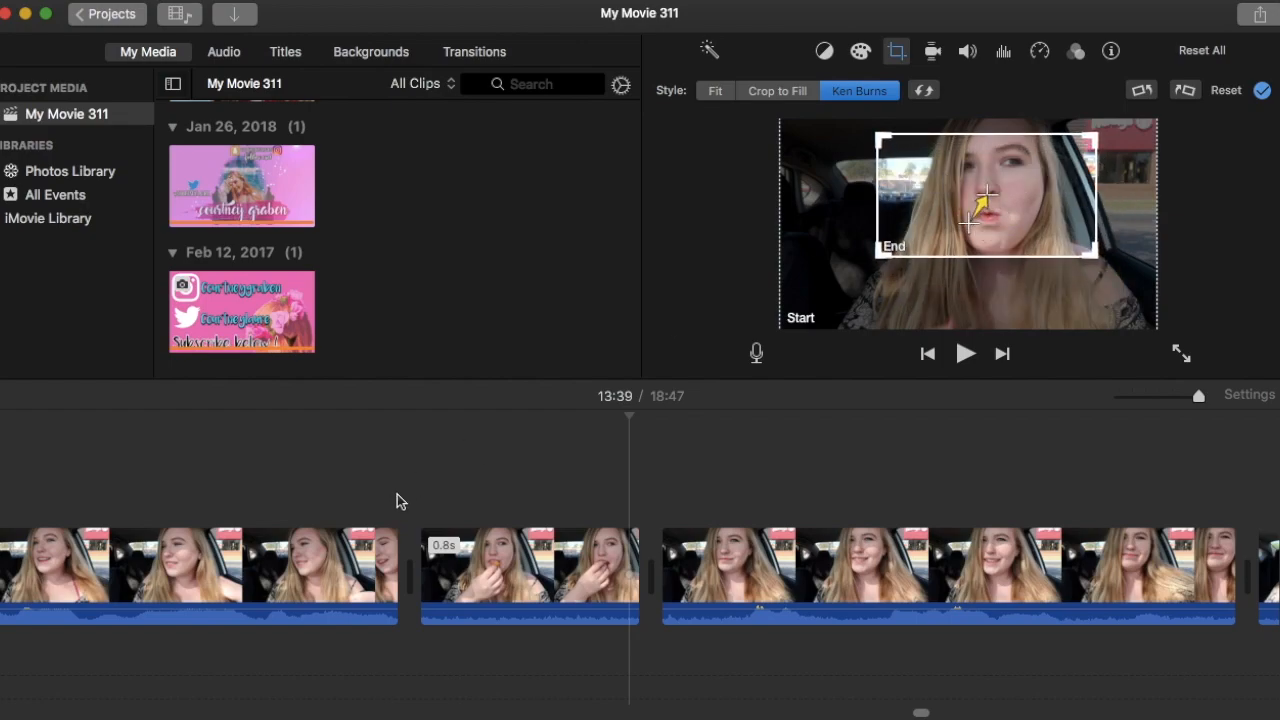
pyautogui.click(966, 354)
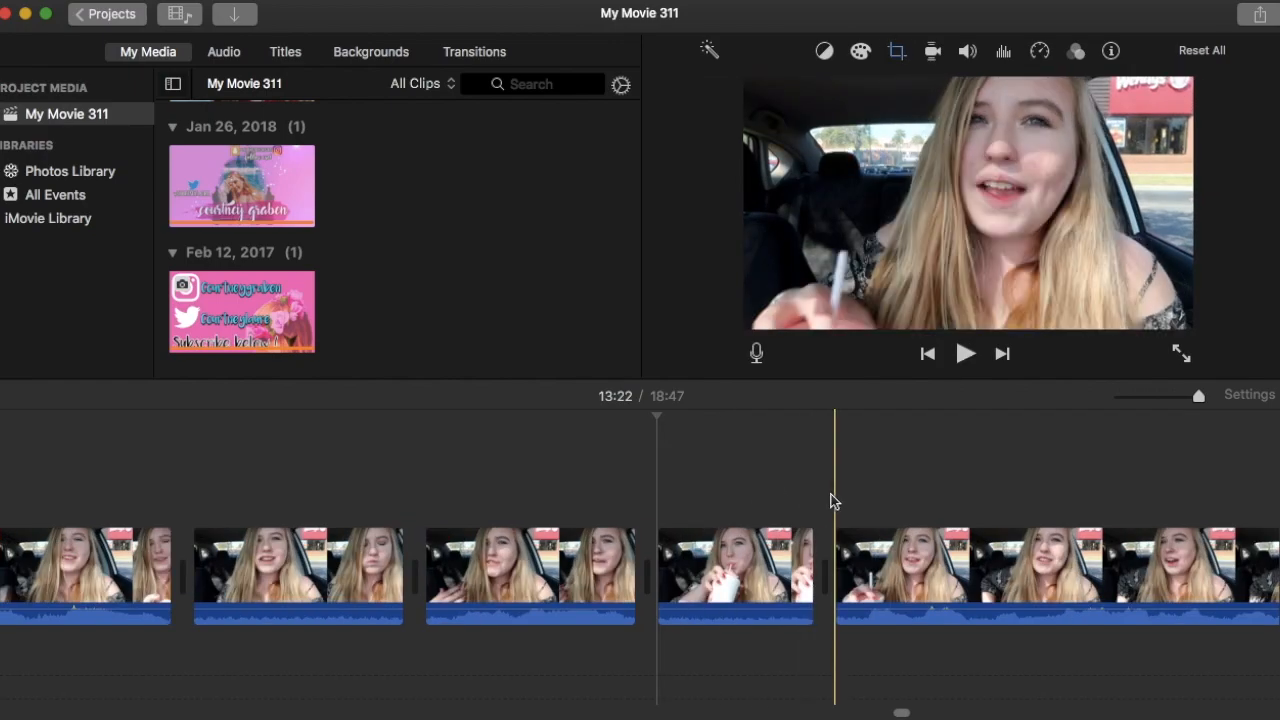
pyautogui.click(897, 55)
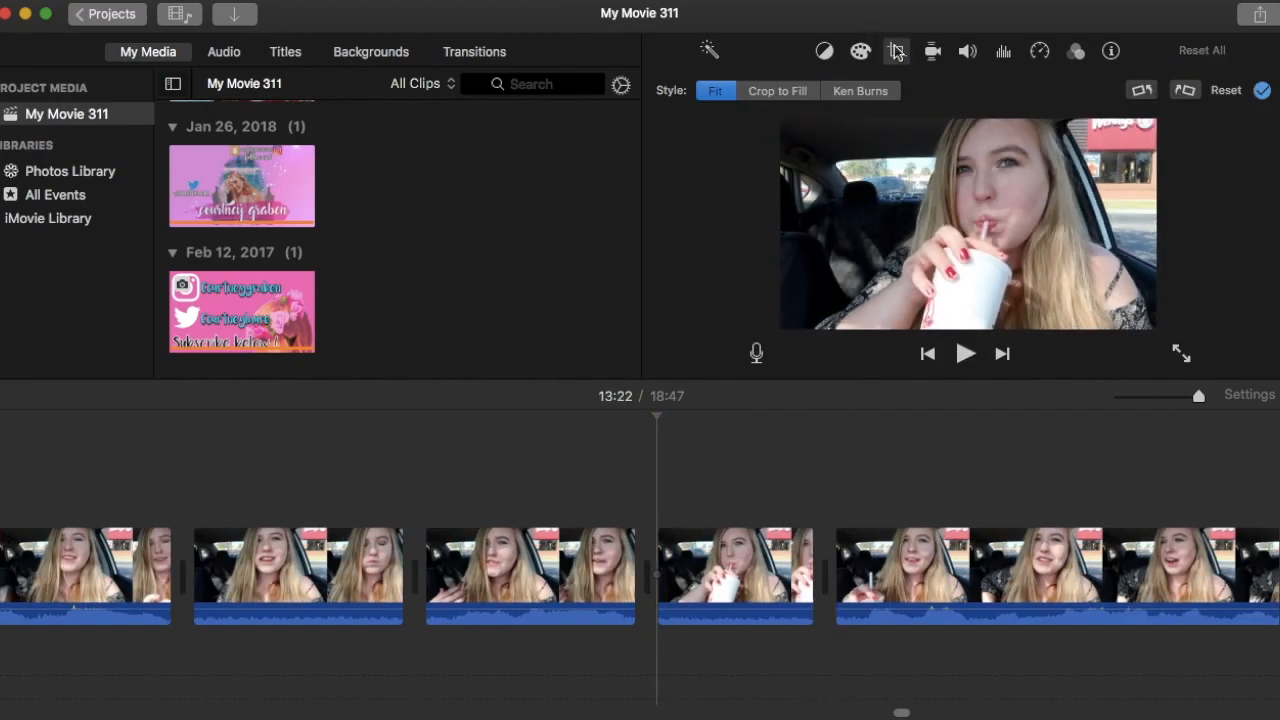
pyautogui.click(838, 92)
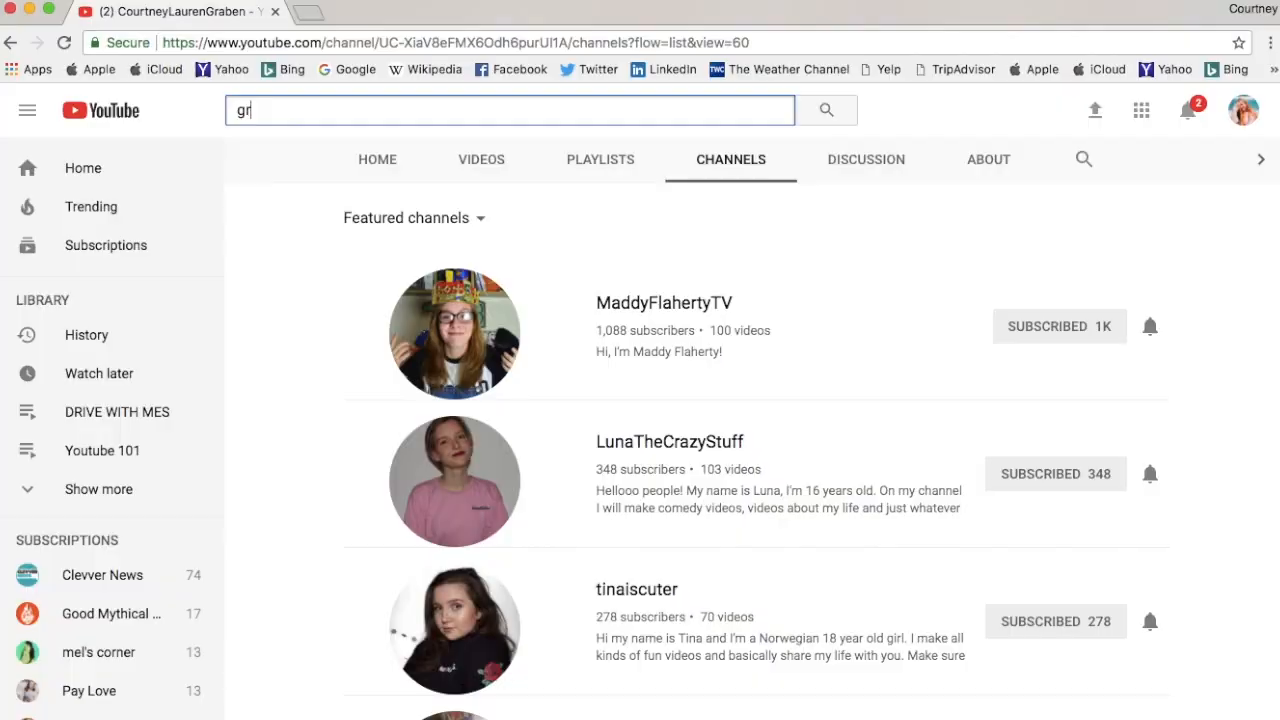
# Step: Switch to YouTube, search for "greenscreens" and browse the resulting editing packs and overlay videos
pyautogui.write('eenscreens')
pyautogui.press('Return')
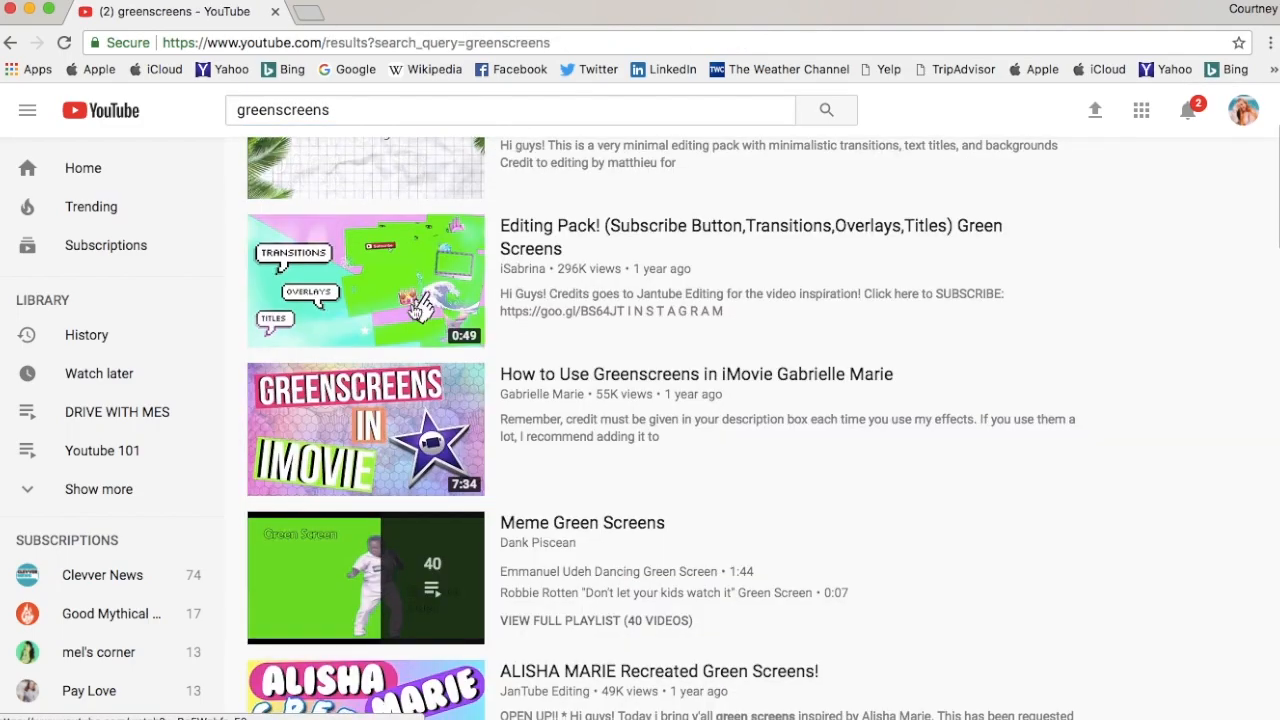
pyautogui.scroll(-3, 408, 423)
pyautogui.scroll(-15, 408, 423)
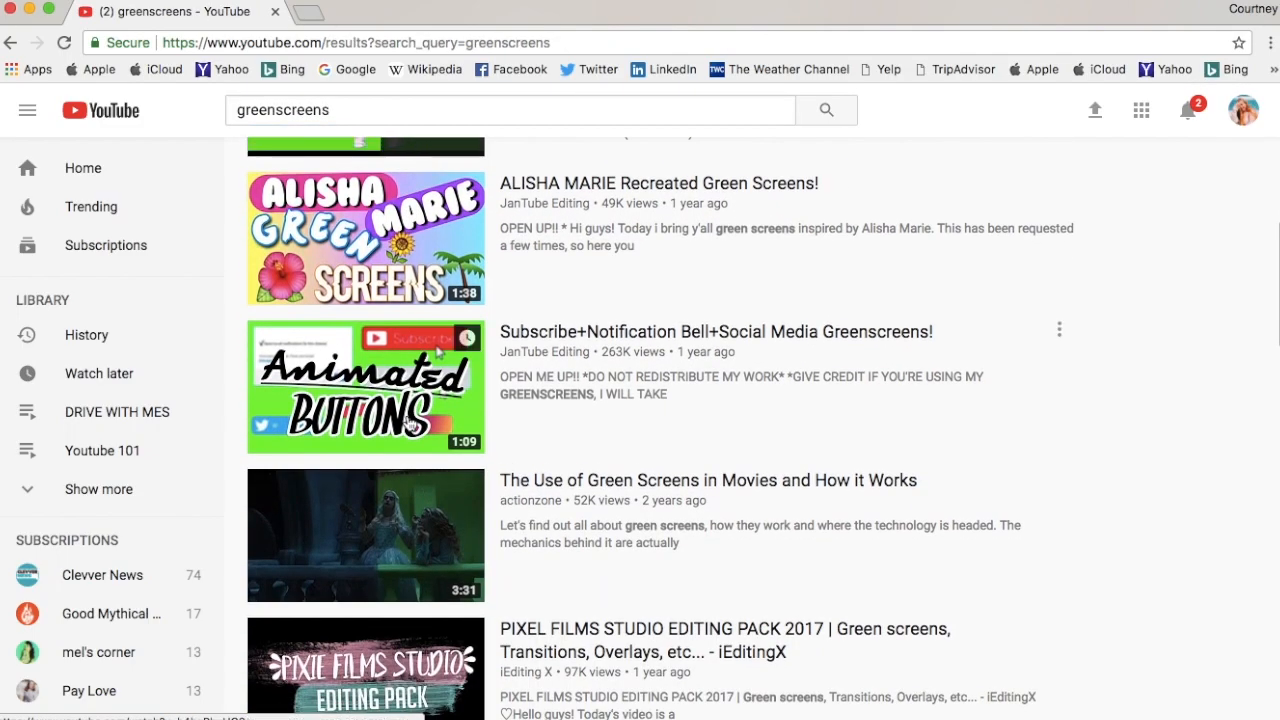
pyautogui.scroll(-10, 420, 470)
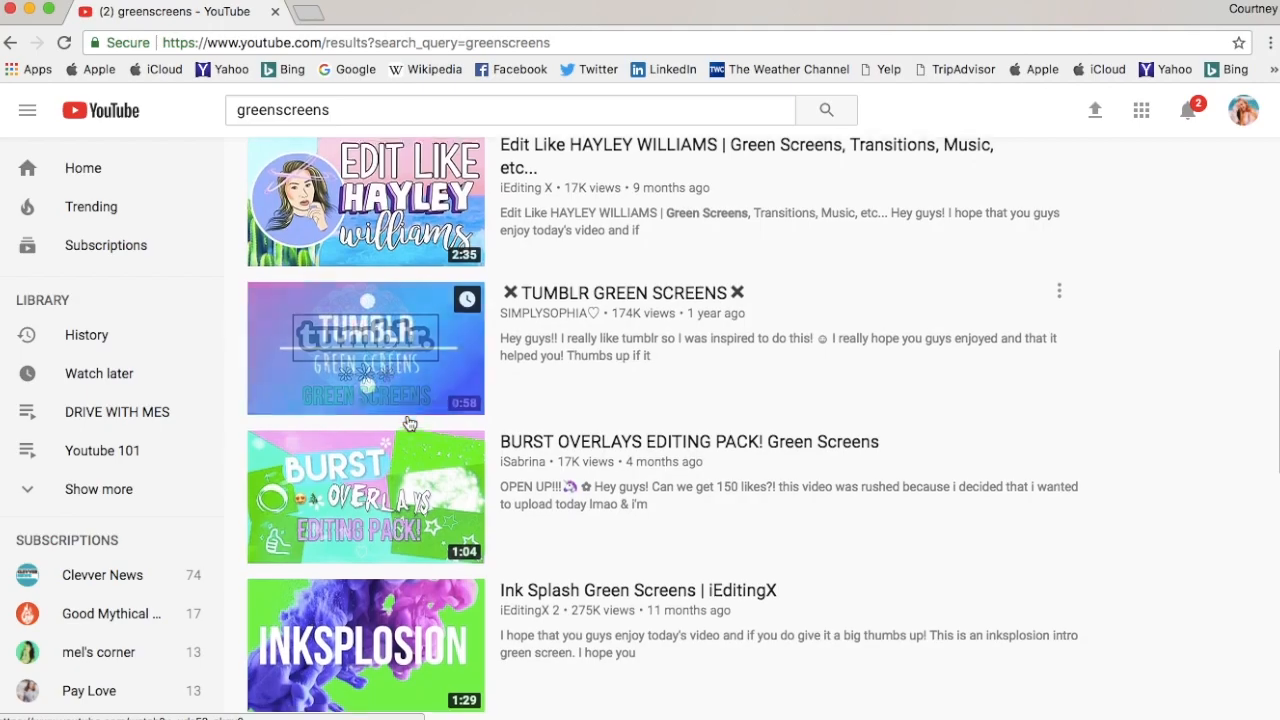
pyautogui.scroll(-16, 420, 480)
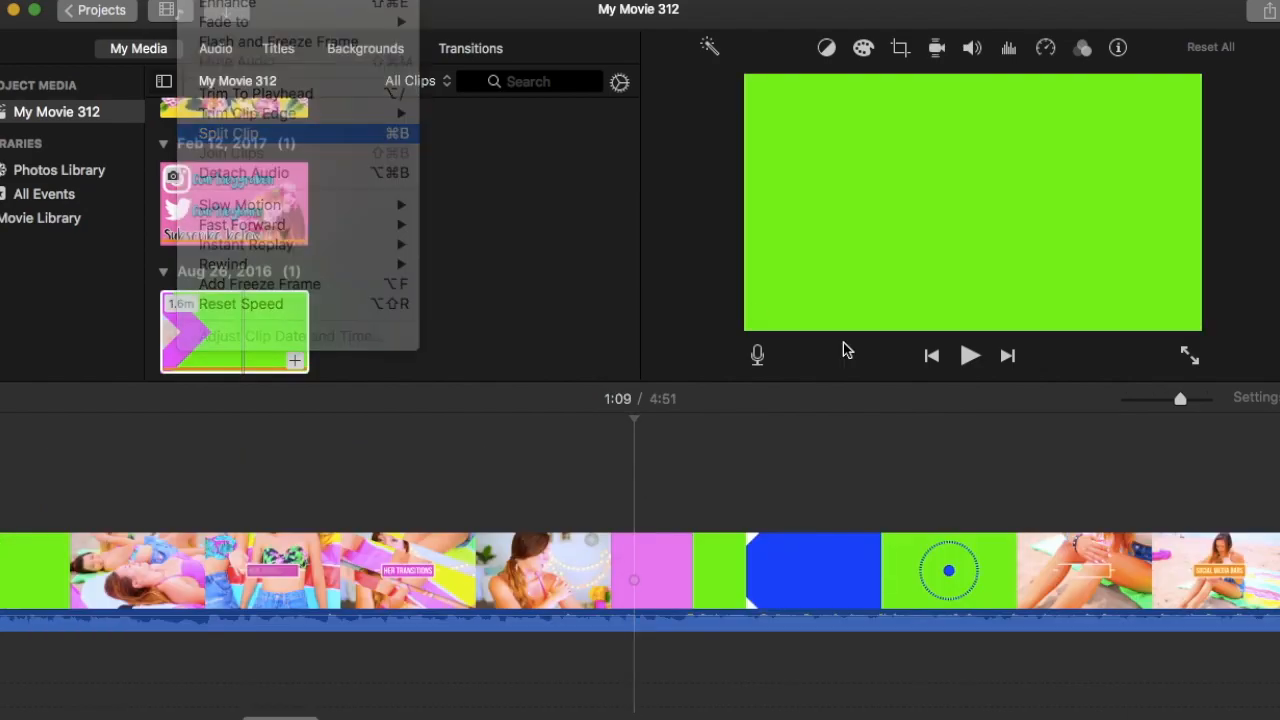
# Step: In My Movie 312, mute the arrow-graphic clip and layer it over the following screen-recording clip as a Green/Blue Screen overlay
pyautogui.click(968, 358)
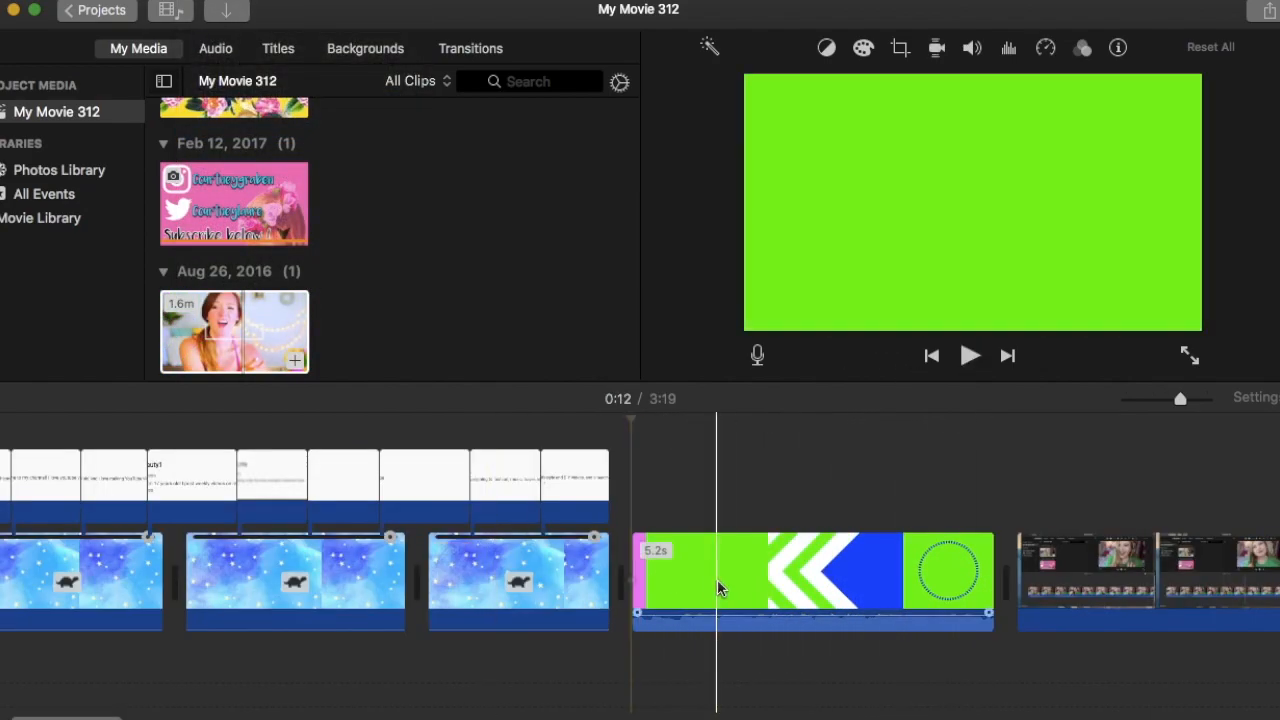
pyautogui.click(972, 50)
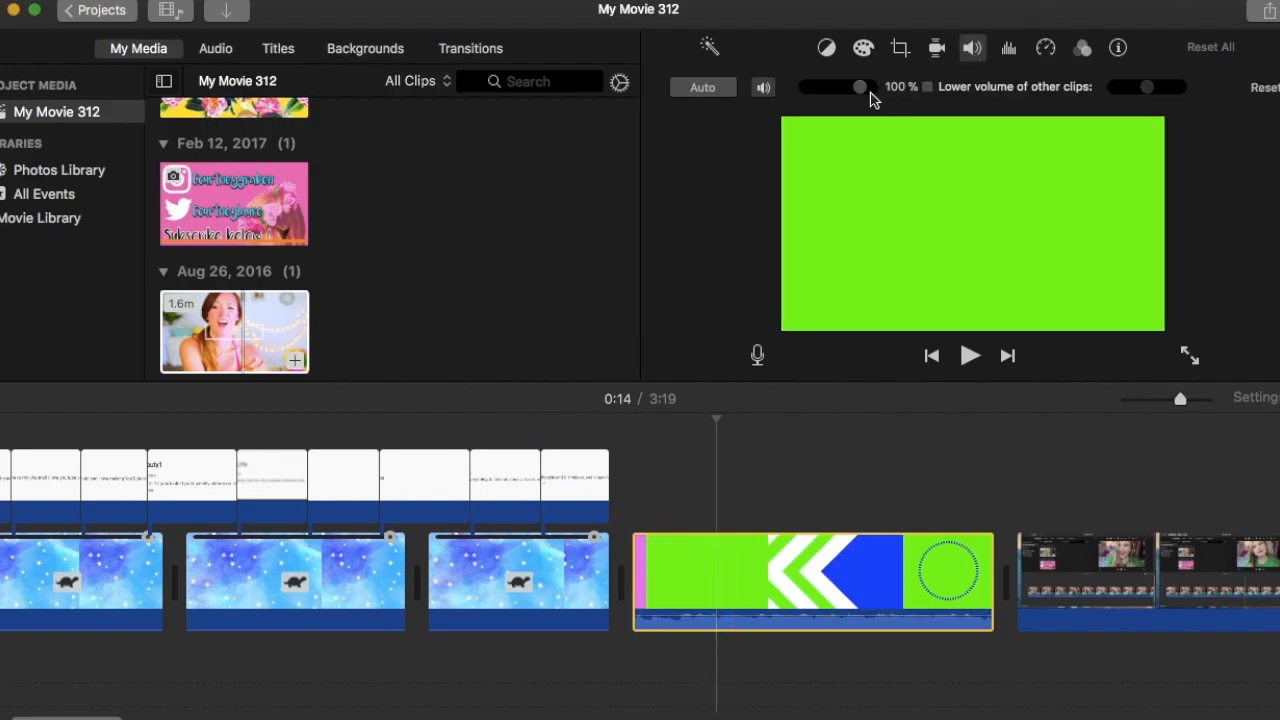
pyautogui.moveTo(785, 558); pyautogui.dragTo(780, 497)
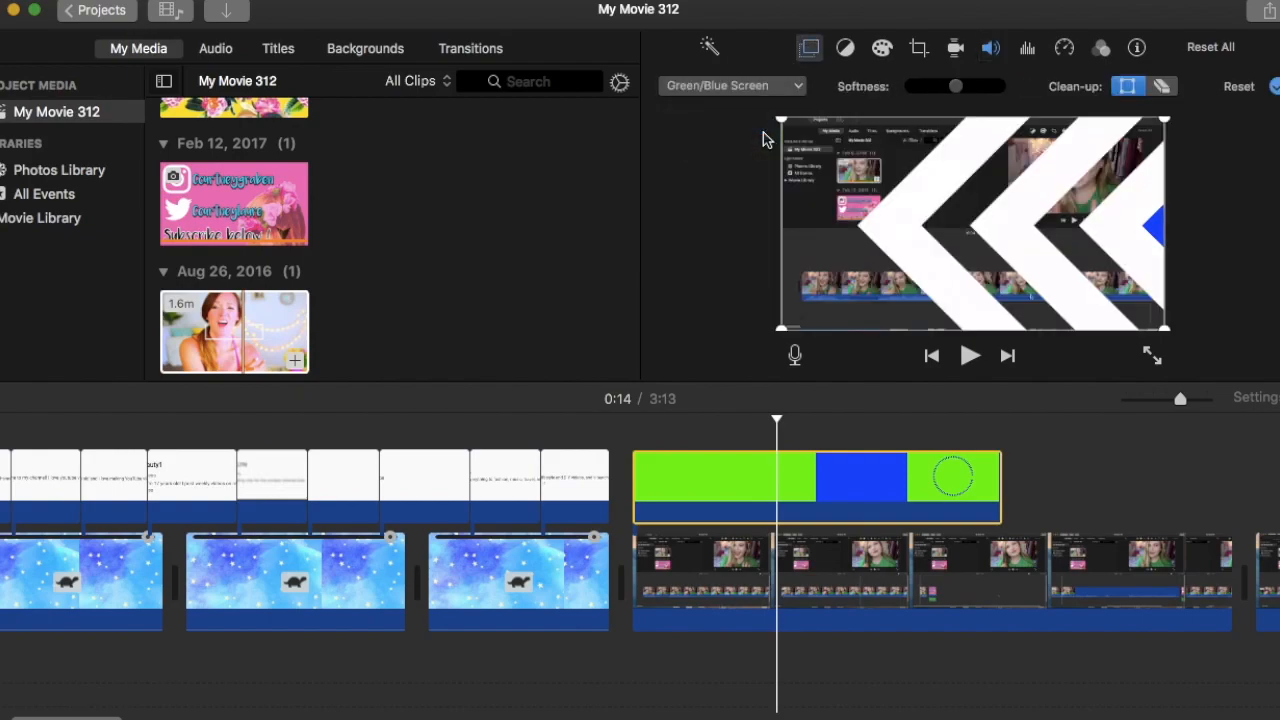
pyautogui.click(628, 432)
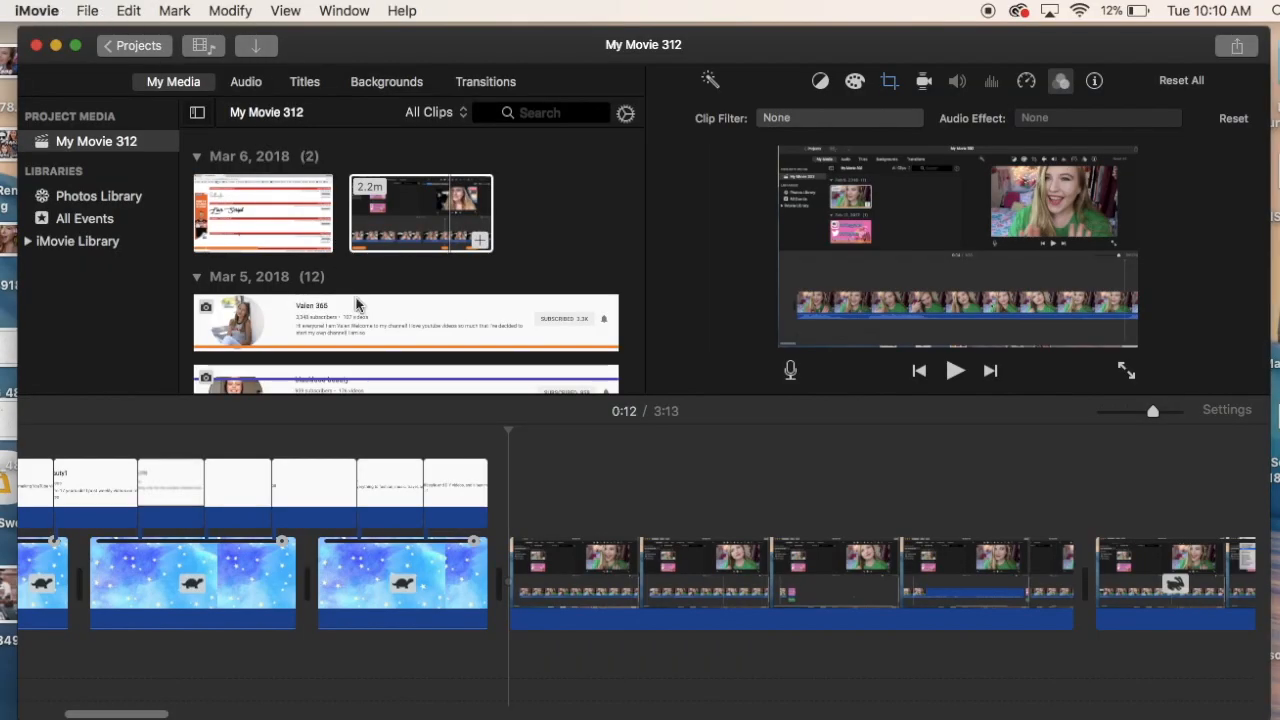
# Step: Place the playhead at the 0:12 start of the screen-recording clip and open Record Voiceover
pyautogui.click(506, 481)
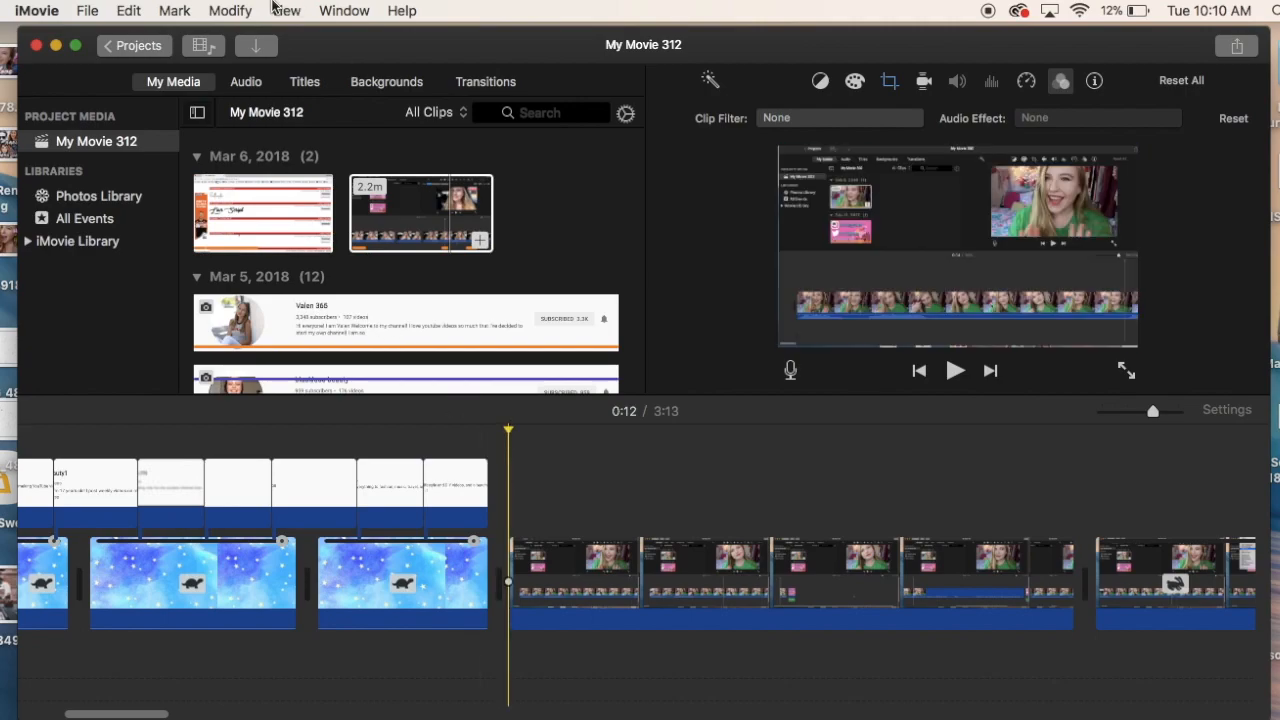
pyautogui.click(228, 10)
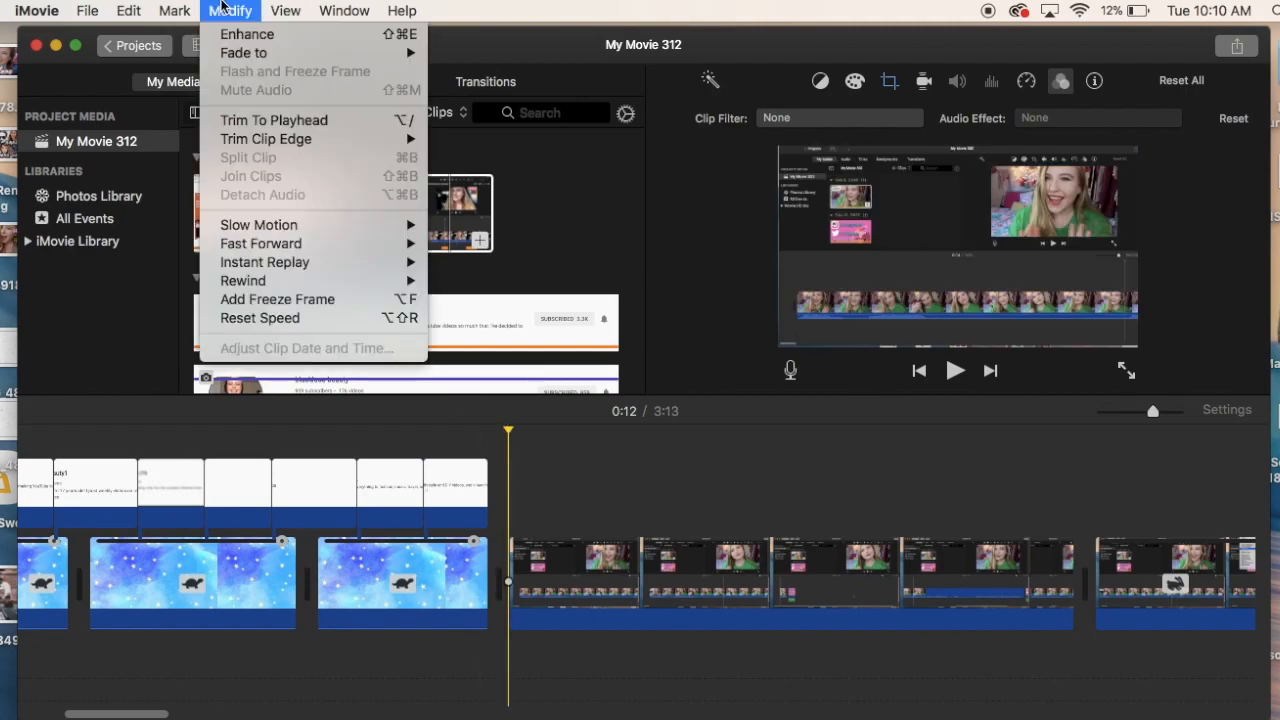
pyautogui.moveTo(355, 6)
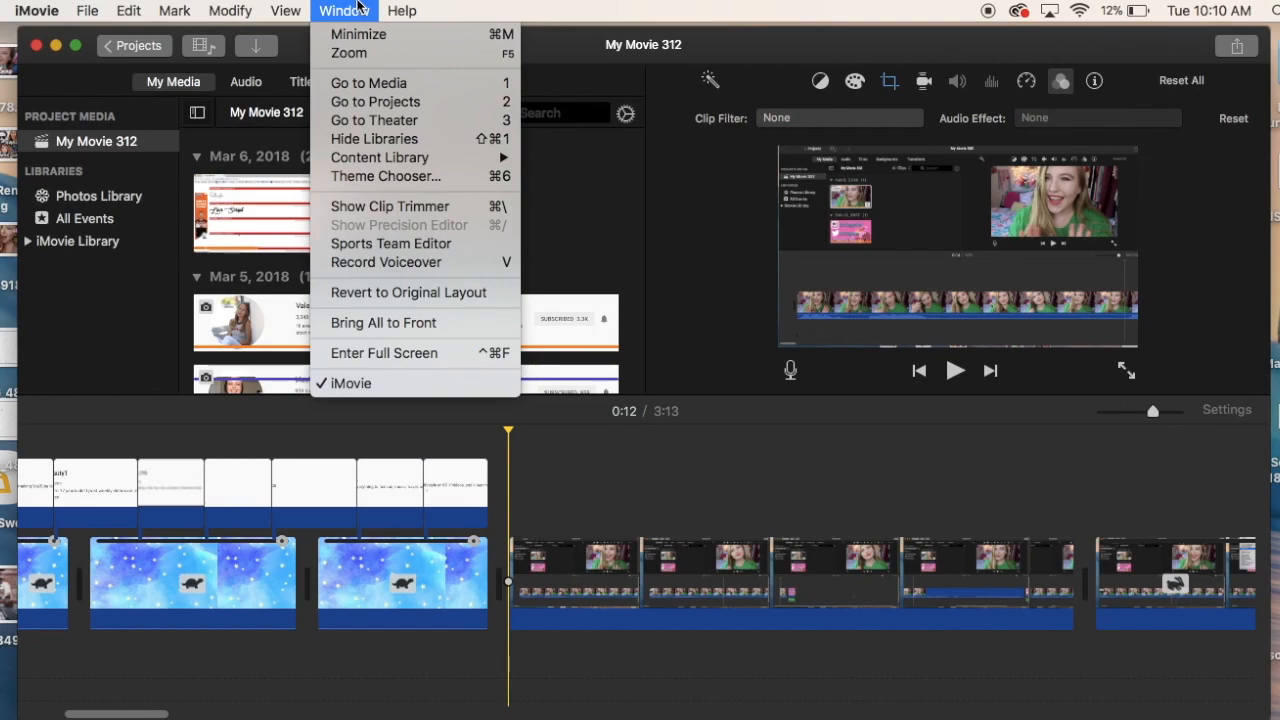
pyautogui.click(418, 262)
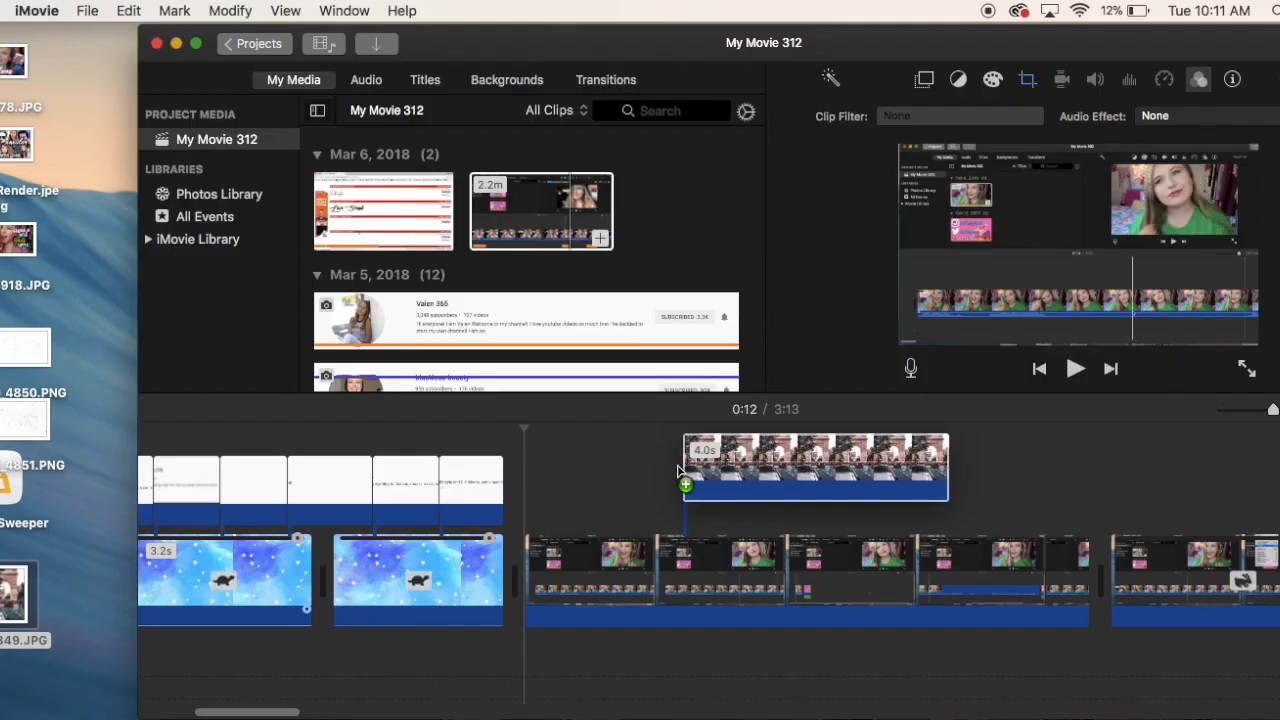
# Step: Add the city arch photo from the desktop above the screen-recording clip and expand its Ken Burns start and end frames to full frame
pyautogui.moveTo(829, 42); pyautogui.dragTo(698, 38)
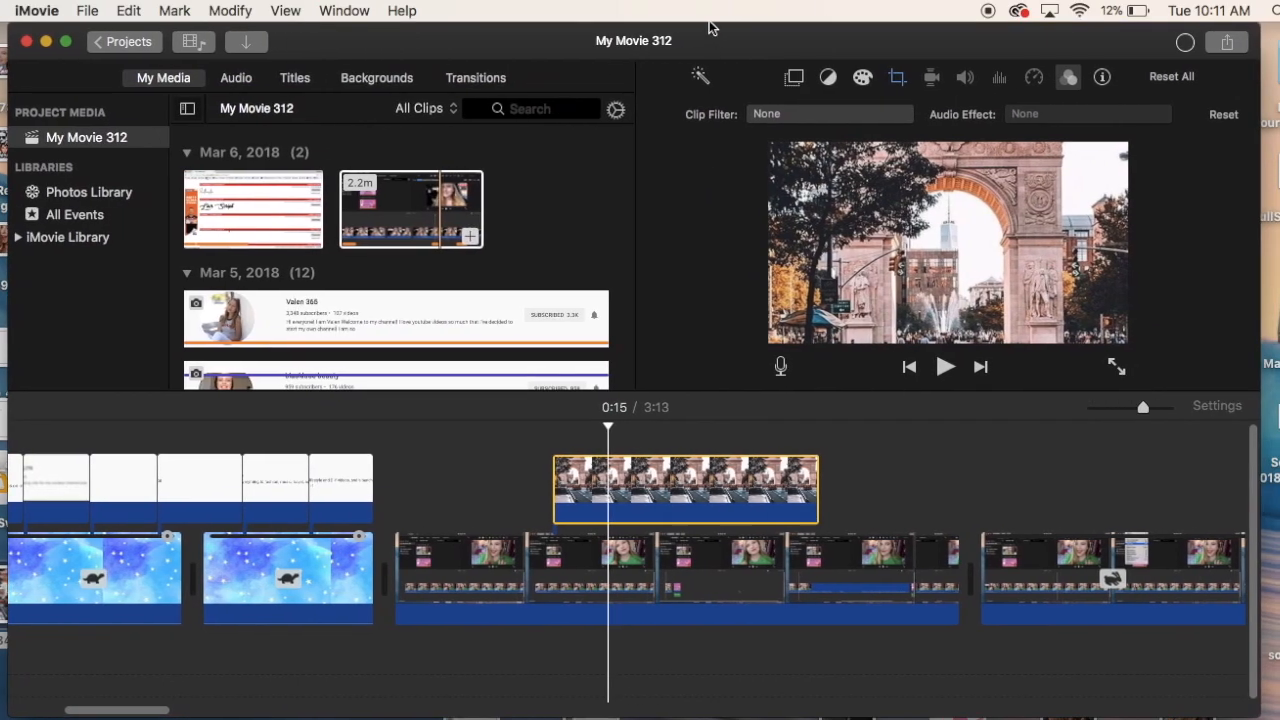
pyautogui.click(897, 77)
pyautogui.moveTo(867, 172); pyautogui.dragTo(705, 11)
pyautogui.moveTo(1090, 320); pyautogui.dragTo(1150, 370)
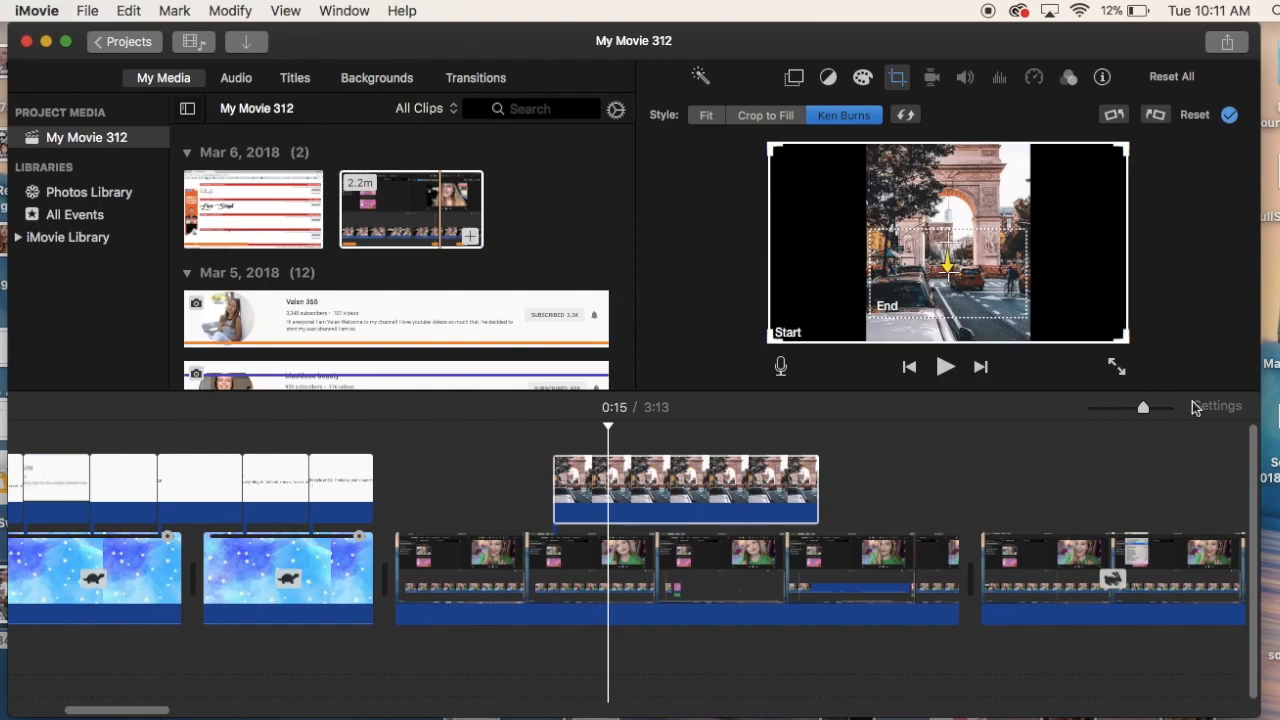
pyautogui.moveTo(995, 288); pyautogui.dragTo(873, 183)
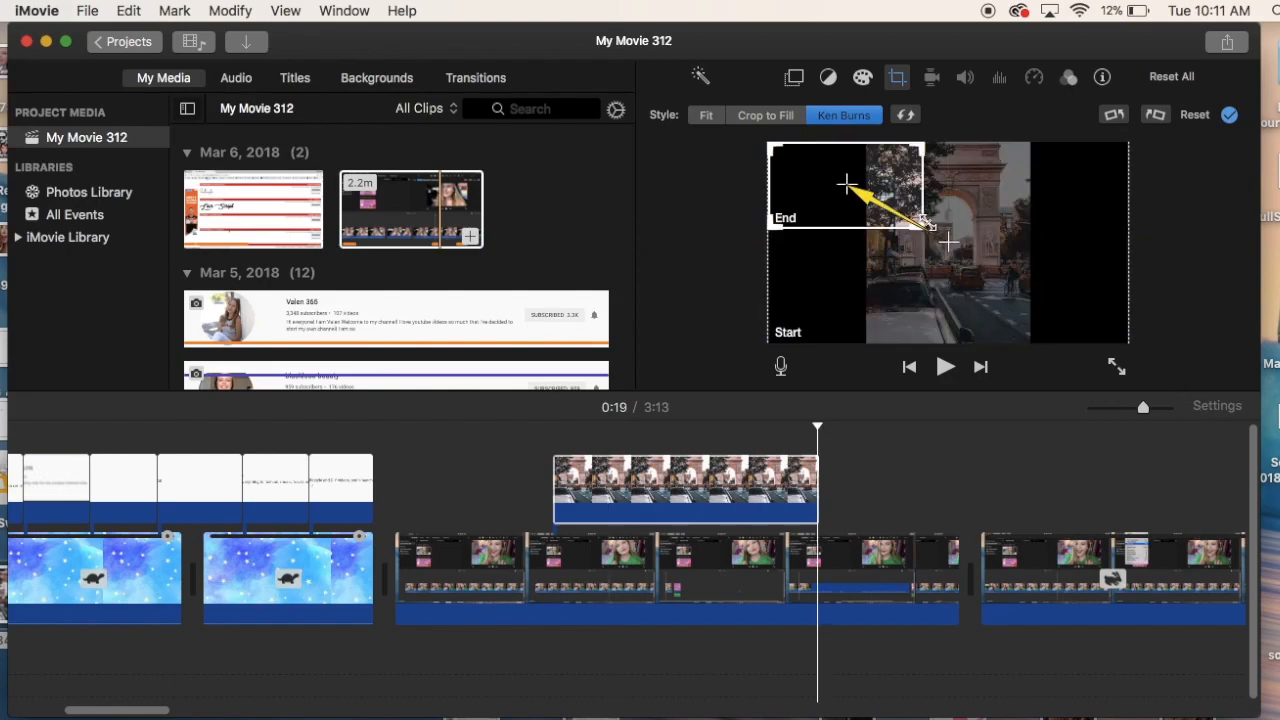
pyautogui.moveTo(924, 224); pyautogui.dragTo(1127, 341)
# Step: Change the arch photo overlay to Picture in Picture, then enlarge it and place it in the lower-left part of the video frame
pyautogui.click(794, 77)
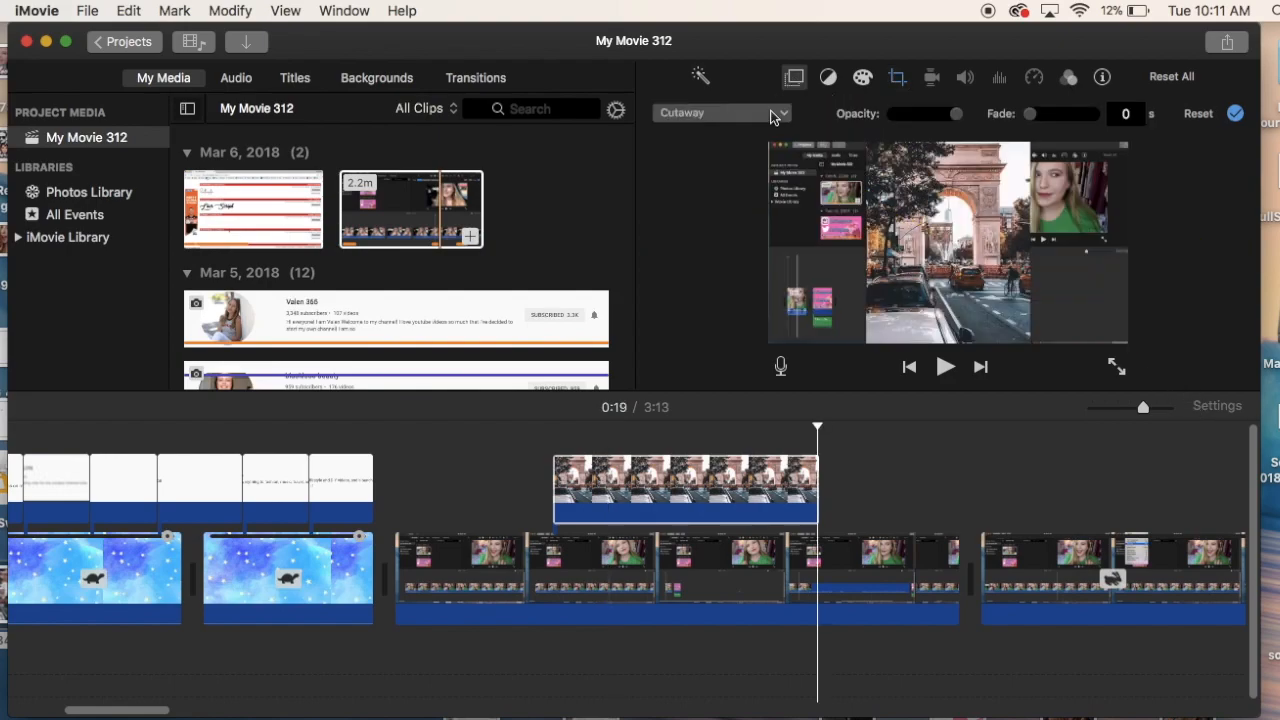
pyautogui.click(766, 117)
pyautogui.click(758, 183)
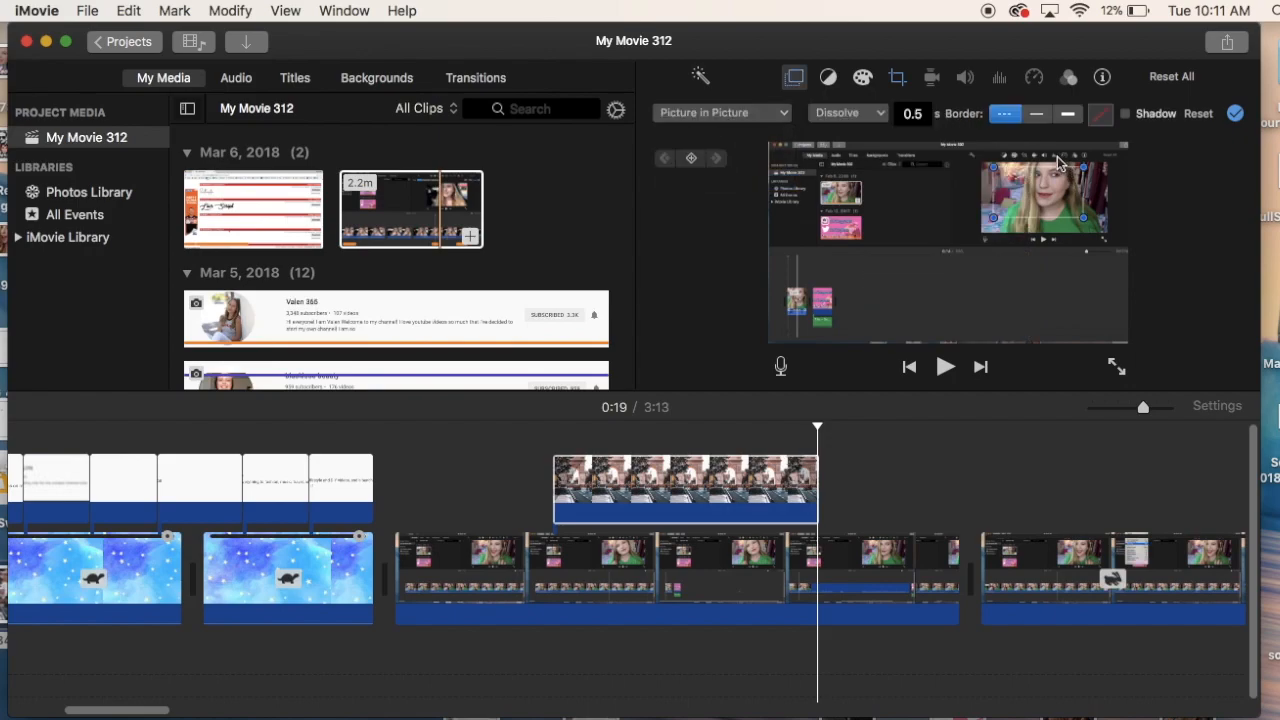
pyautogui.moveTo(1012, 197); pyautogui.dragTo(868, 199)
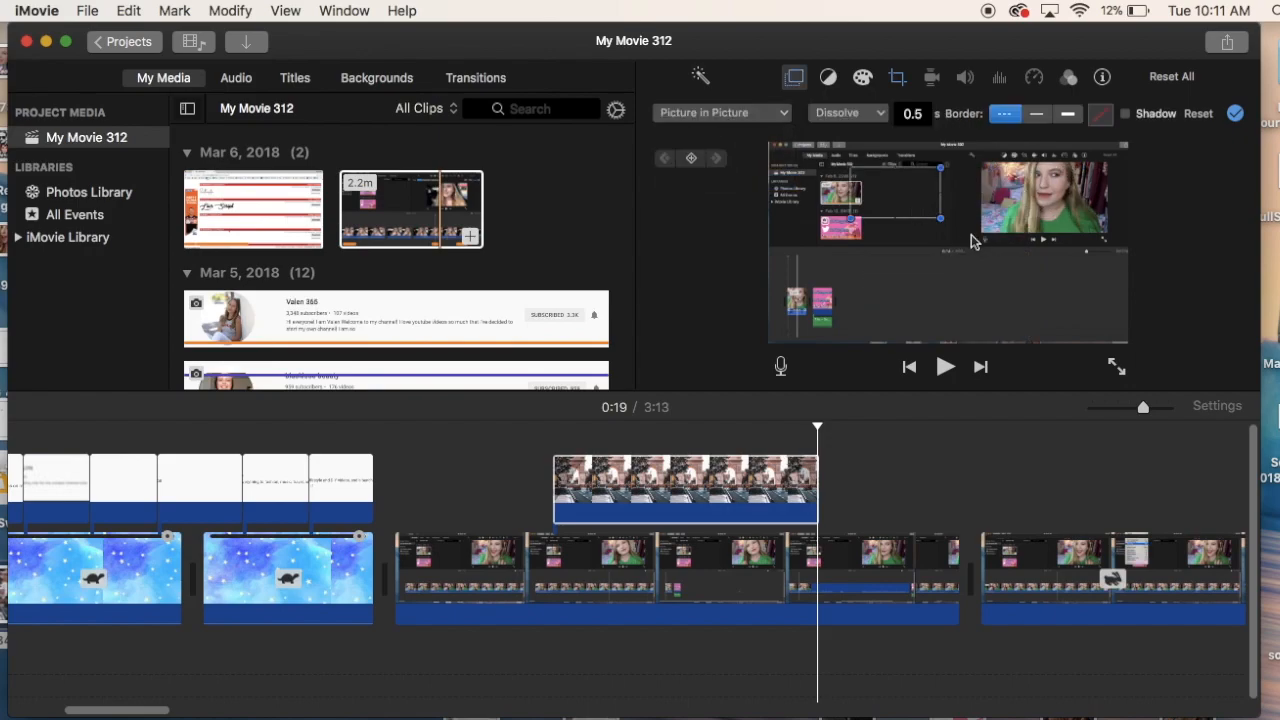
pyautogui.moveTo(942, 224); pyautogui.dragTo(1040, 294)
pyautogui.moveTo(957, 251); pyautogui.dragTo(889, 294)
pyautogui.moveTo(958, 212); pyautogui.dragTo(942, 233)
pyautogui.click(698, 421)
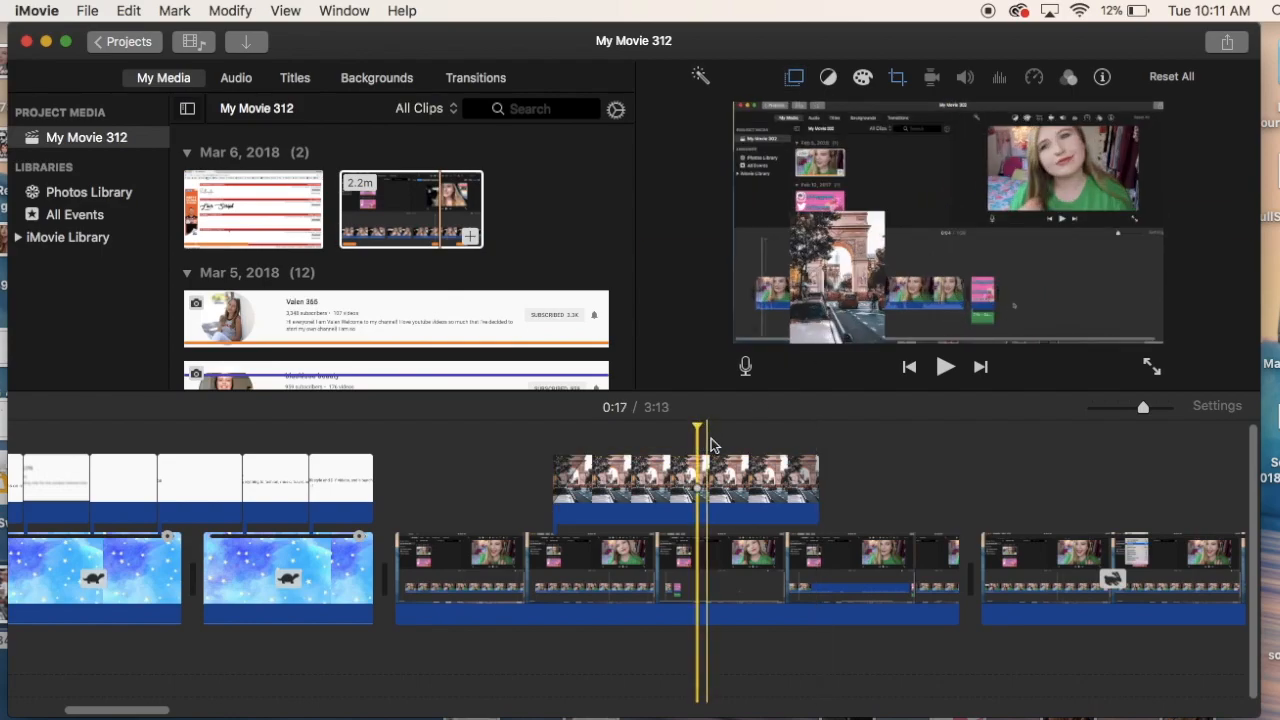
# Step: Enlarge the picture-in-picture arch photo, move it toward the right side of the video frame, and return the playhead to its start
pyautogui.click(899, 80)
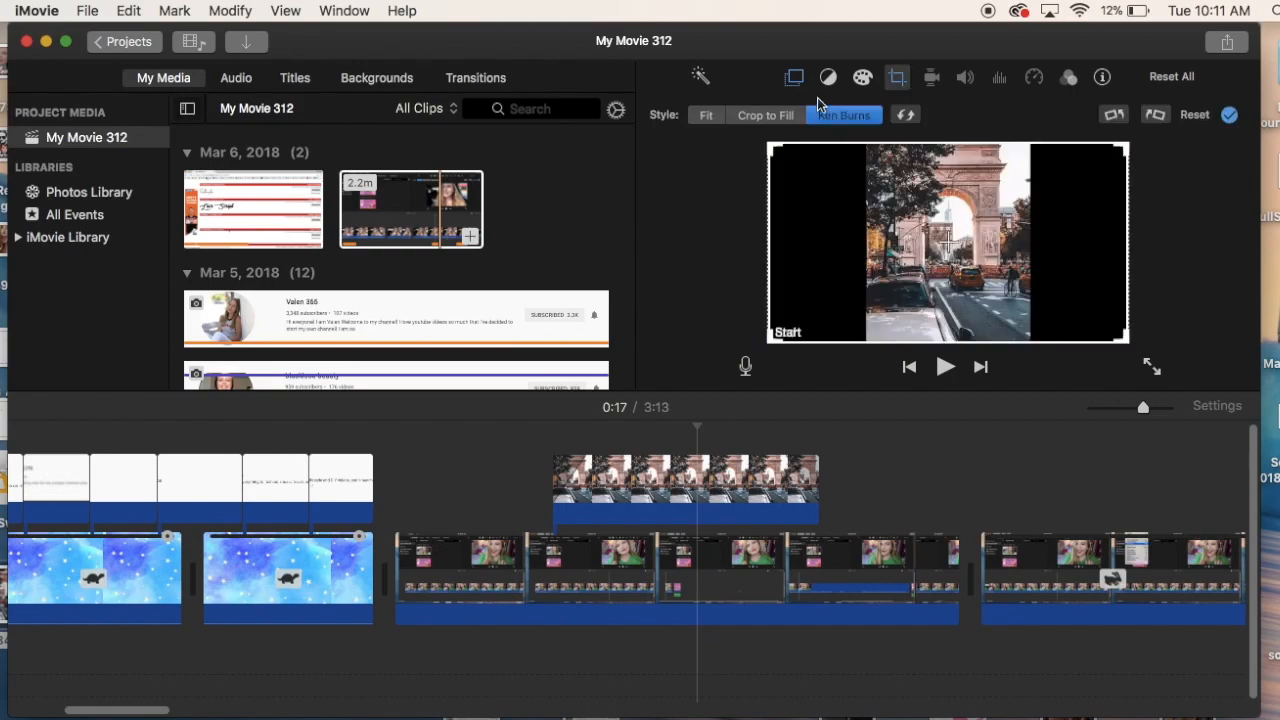
pyautogui.click(794, 77)
pyautogui.moveTo(942, 234); pyautogui.dragTo(1013, 188)
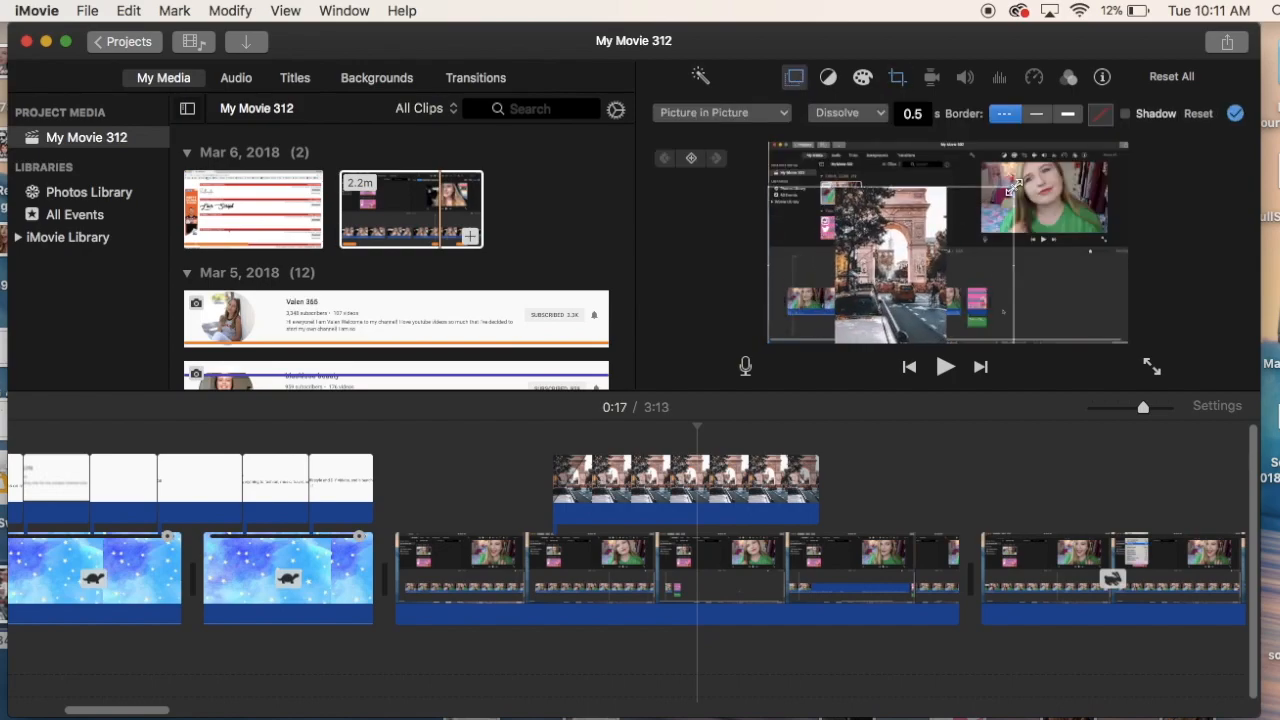
pyautogui.moveTo(897, 261); pyautogui.dragTo(1071, 262)
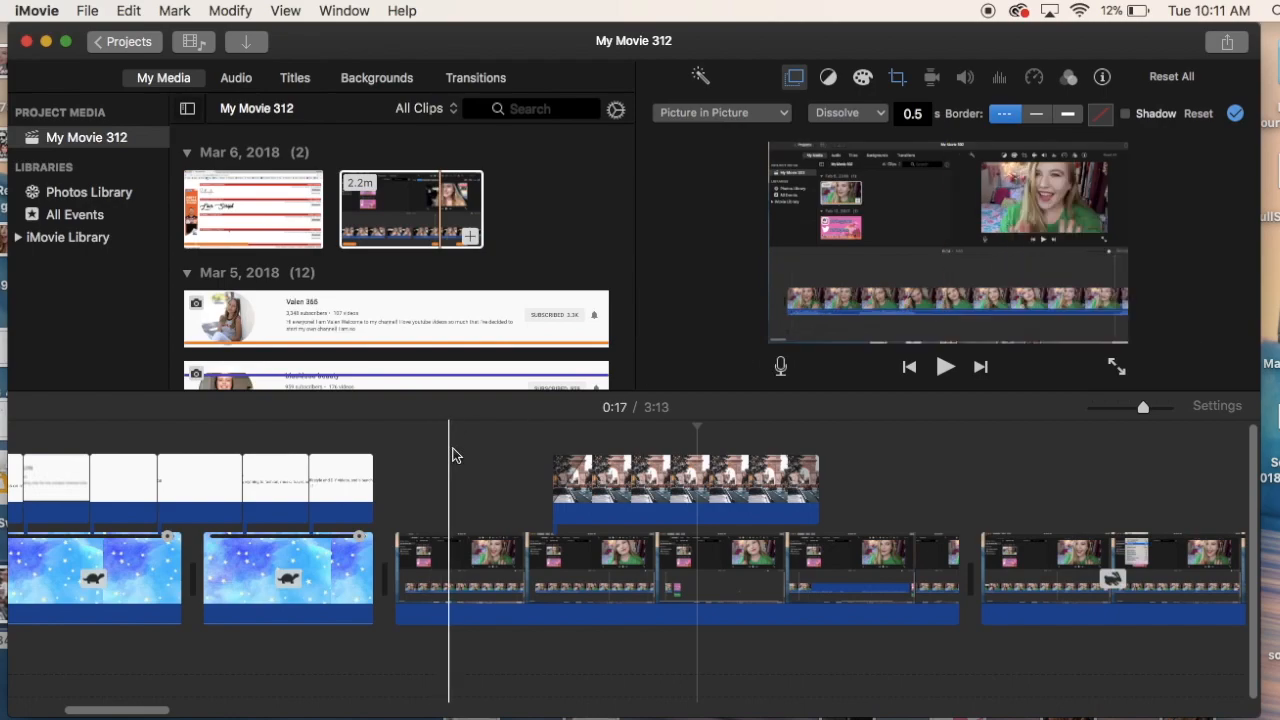
pyautogui.click(551, 434)
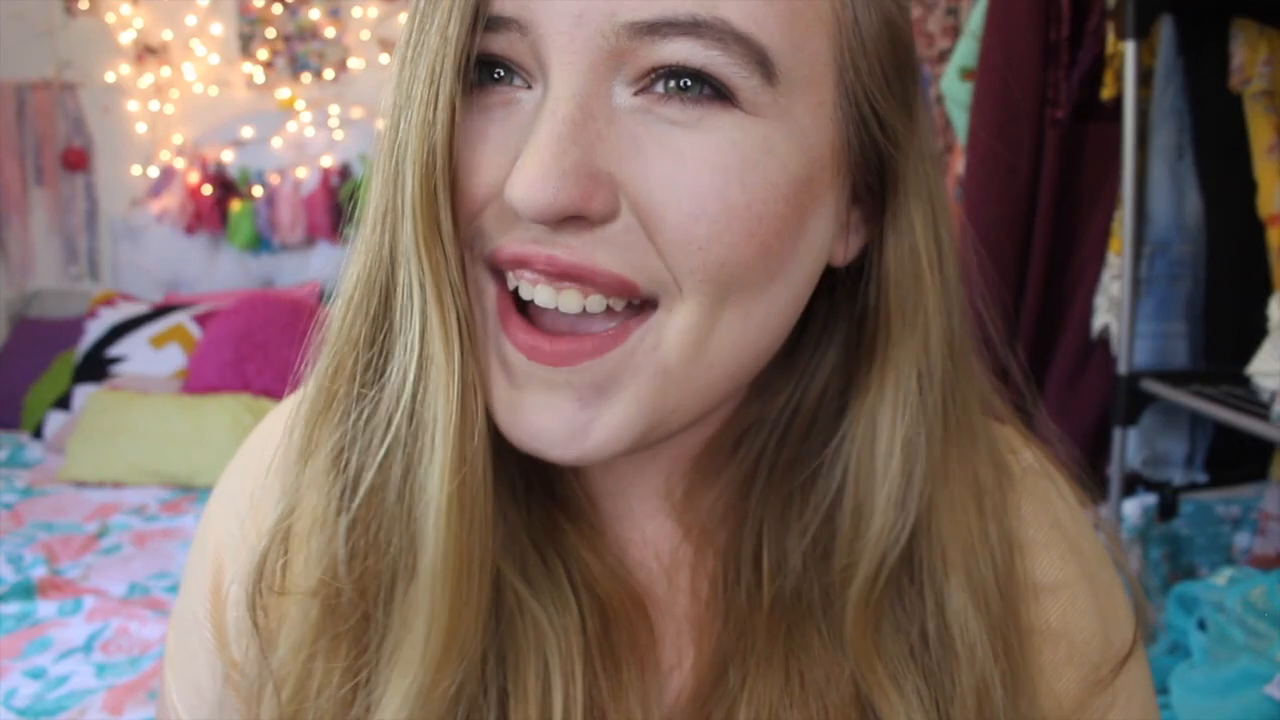